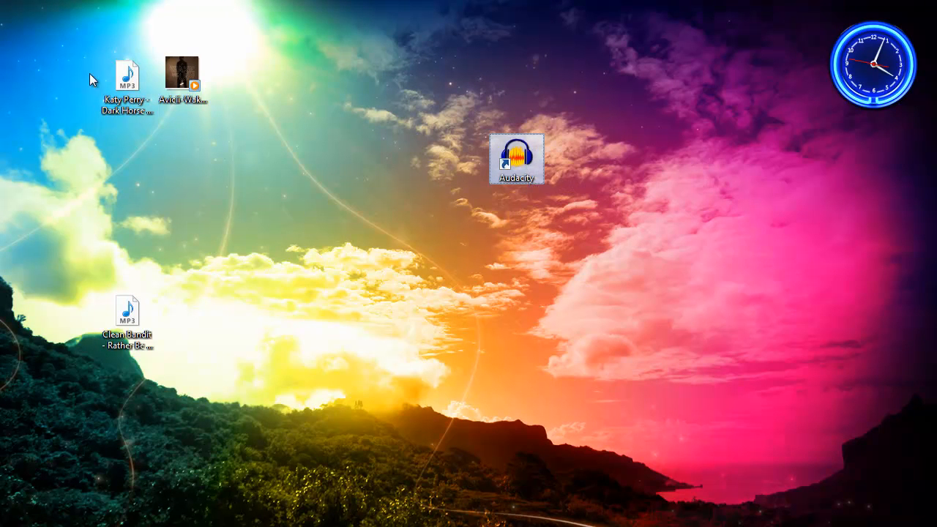
left_click(126, 77)
right_click(318, 234)
left_click(319, 234)
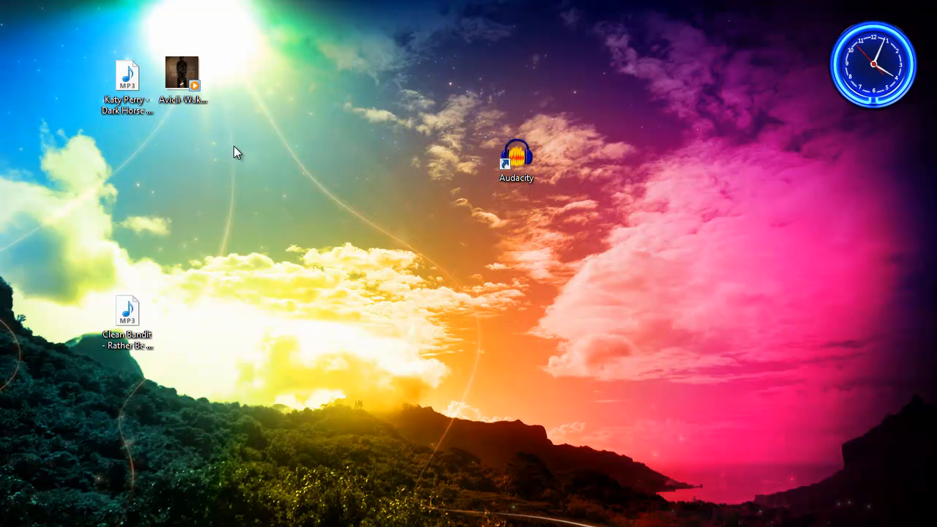
- Start Audacity and import the Avicii Wake Me Up file from the desktop
left_click(513, 157)
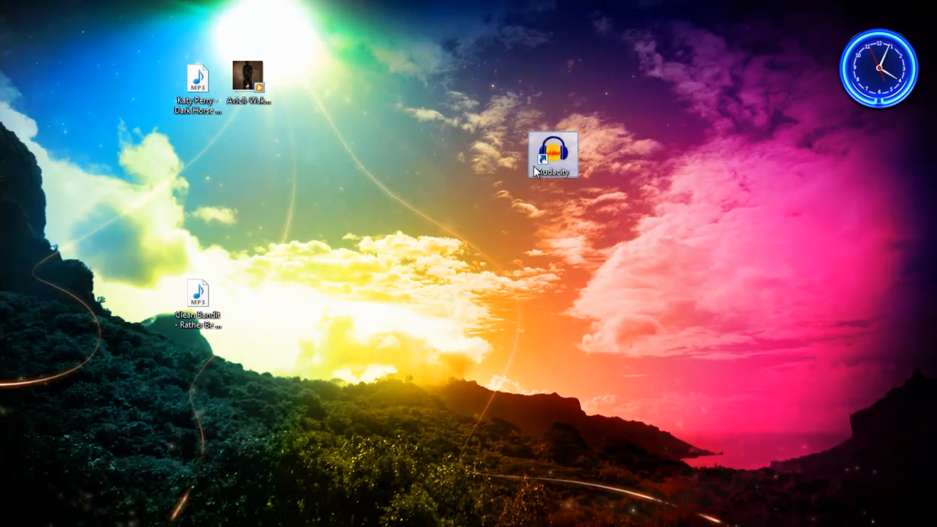
double_click(535, 170)
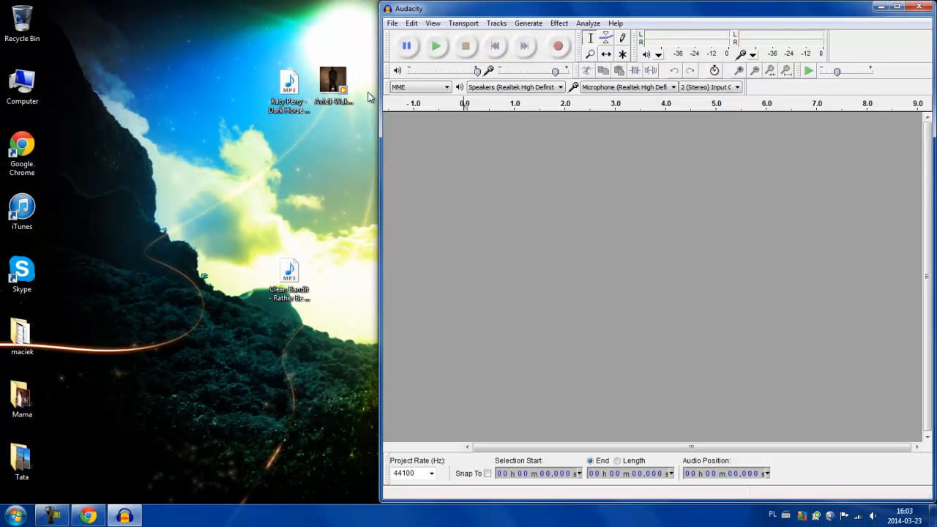
left_click(261, 73)
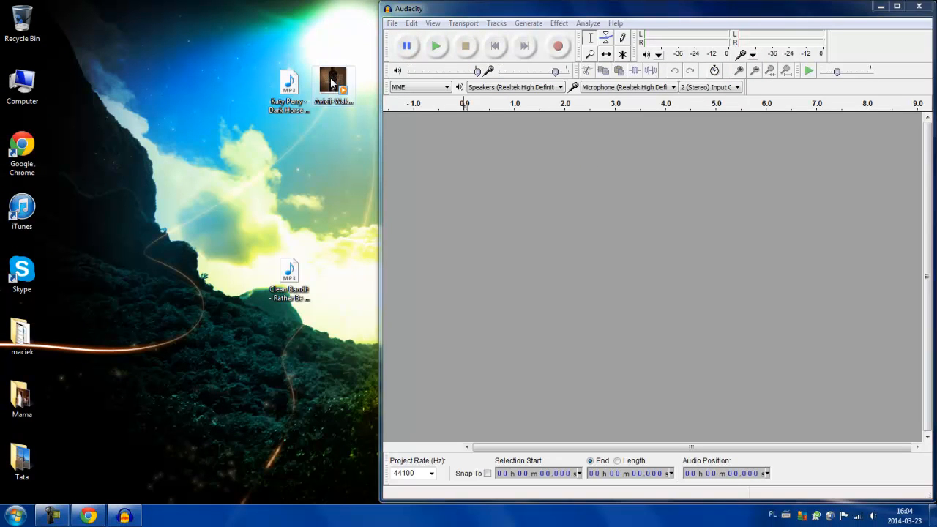
left_click_drag(330, 81, 549, 194)
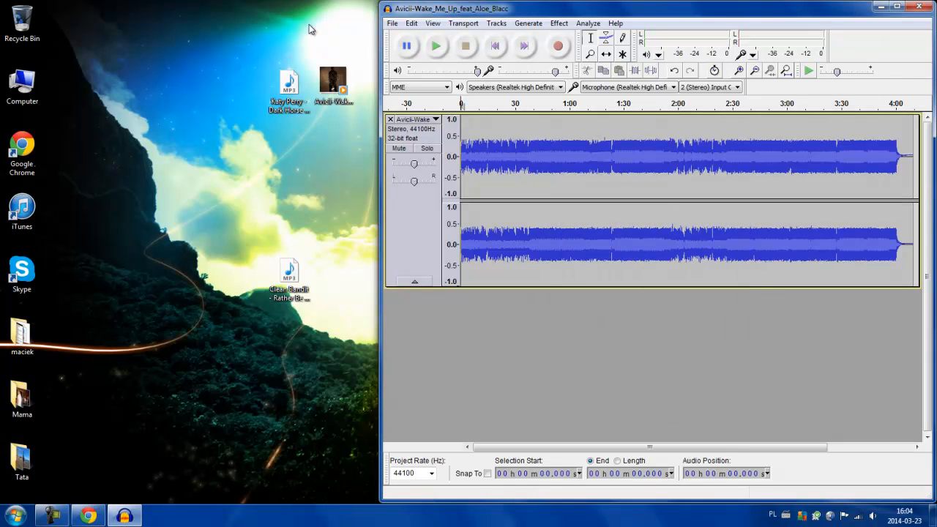
- Import the Katy Perry Dark Horse MP3 into a second project window, and close that window without saving
left_click(391, 23)
left_click(407, 35)
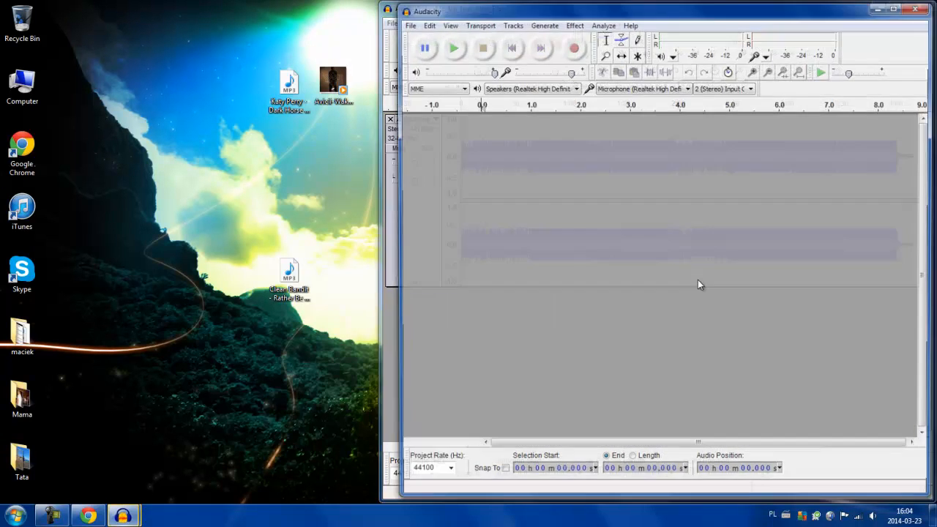
left_click_drag(289, 87, 739, 233)
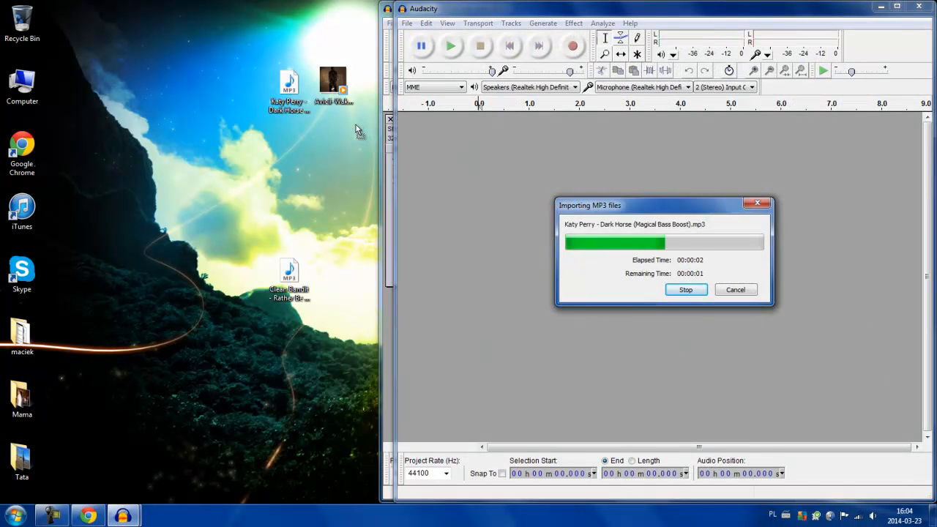
left_click_drag(773, 13, 368, 26)
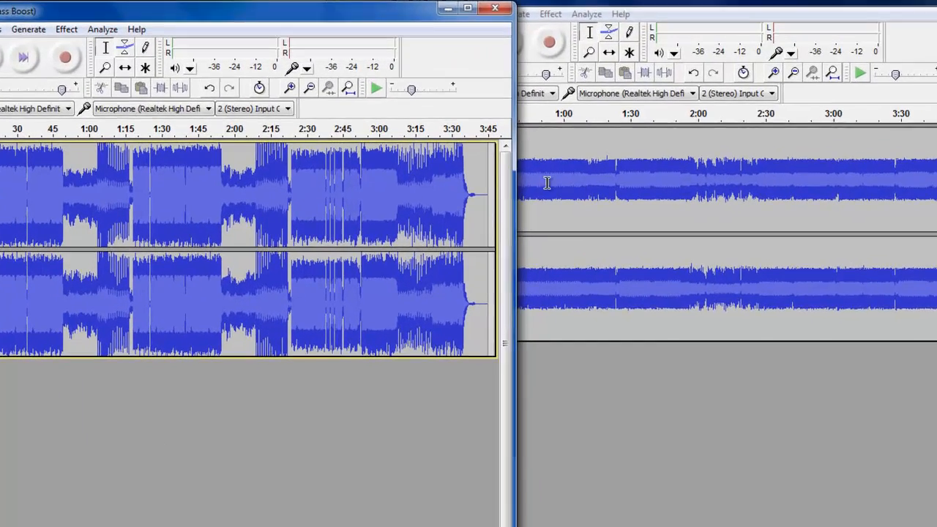
left_click(494, 7)
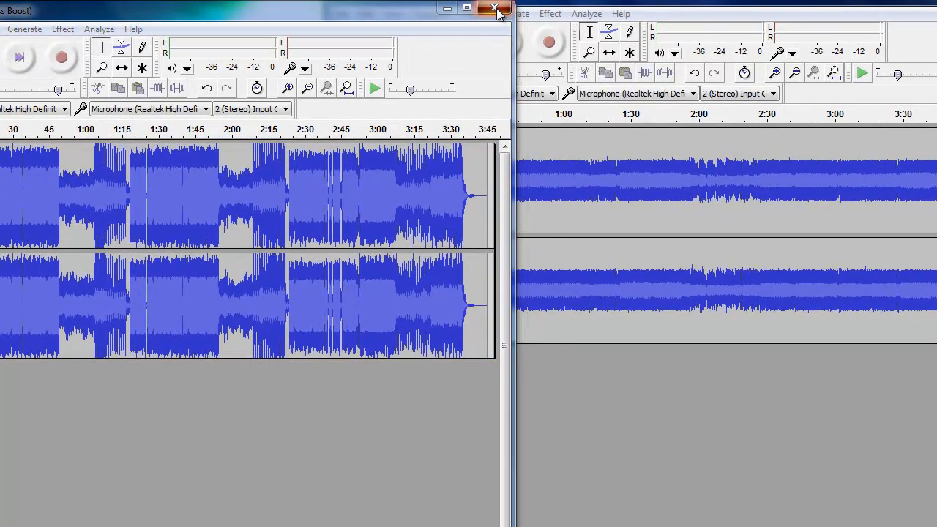
left_click(454, 355)
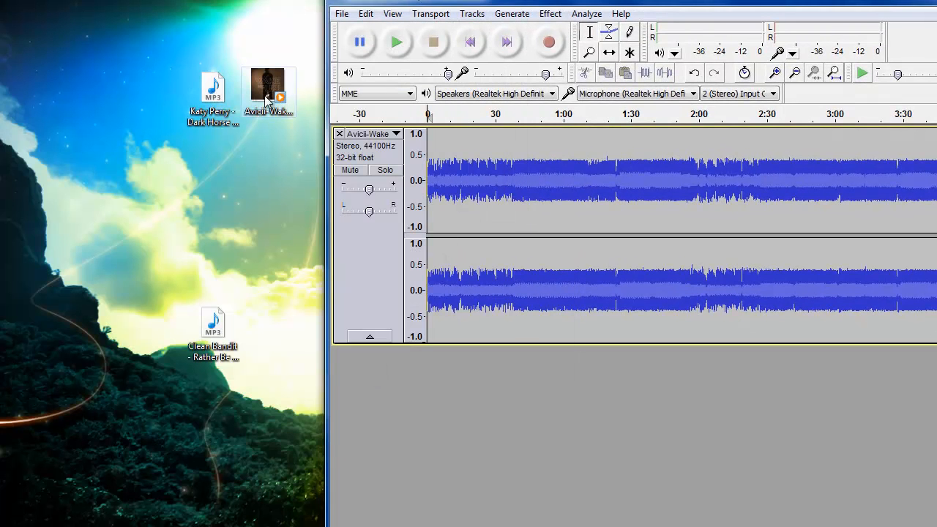
- Move the Katy Perry MP3 aside on the desktop and maximize the Avicii project window
left_click_drag(37, 227, 4, 183)
left_click(212, 281)
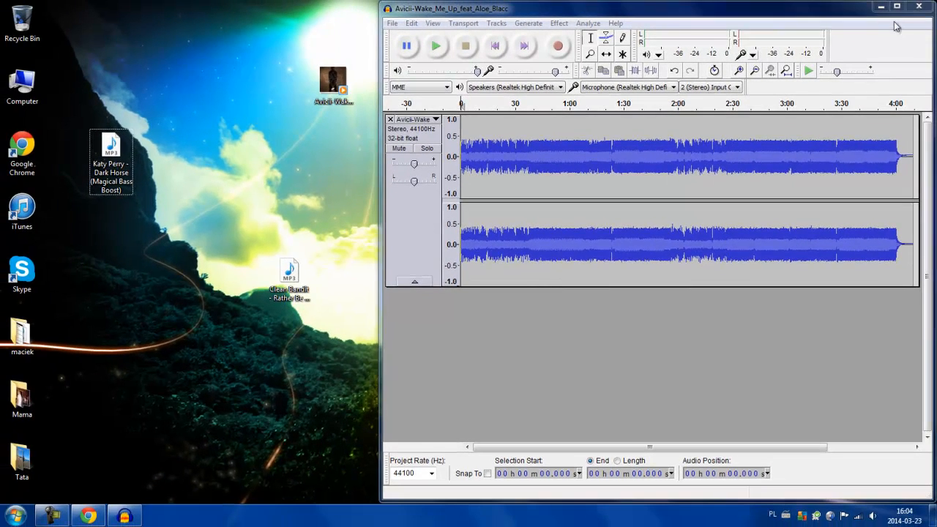
left_click(899, 7)
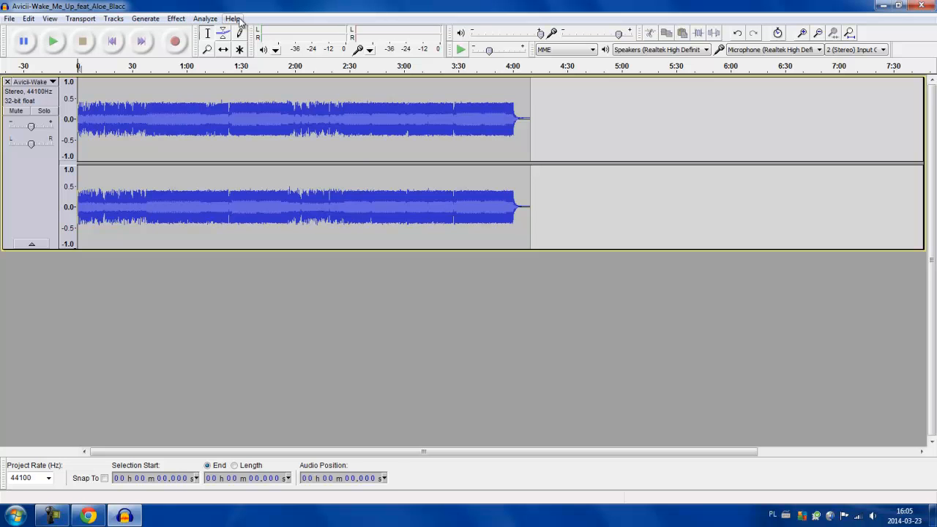
- Normalize the whole Avicii track to a maximum amplitude of -5.0 dB with DC offset removal enabled
left_click(173, 20)
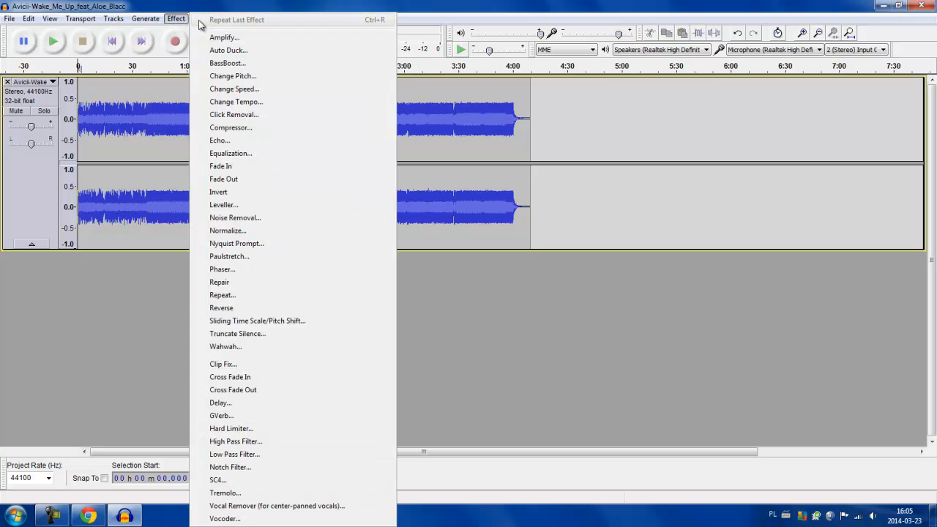
left_click(251, 234)
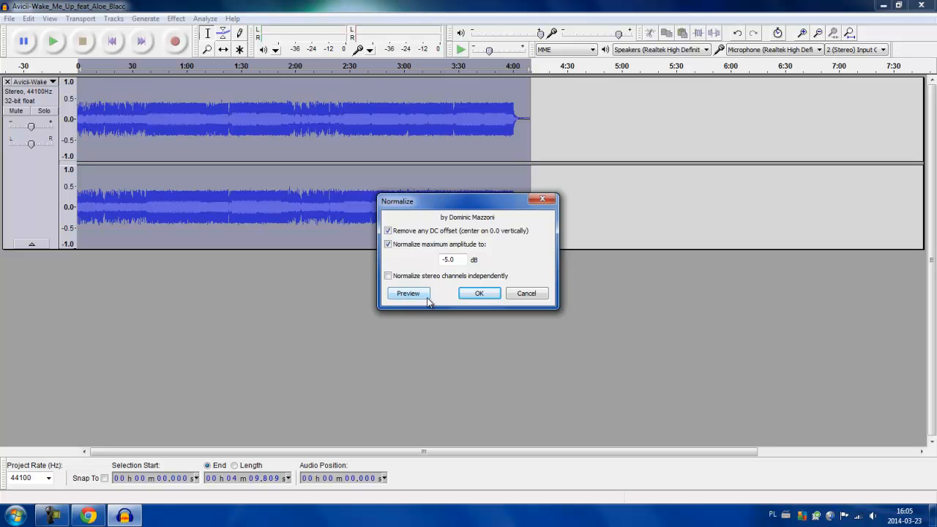
left_click(492, 291)
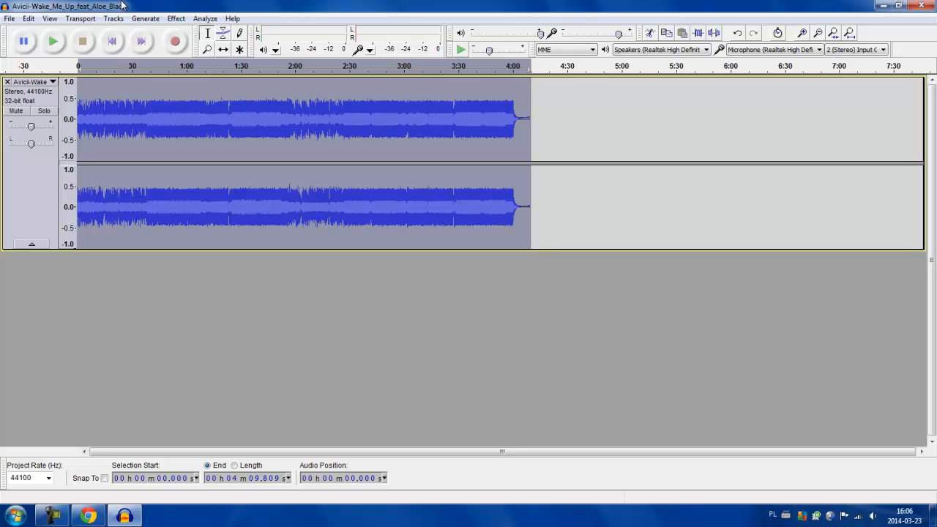
- Start the BassBoost effect on the whole track and set its frequency to 160 Hz
left_click(176, 19)
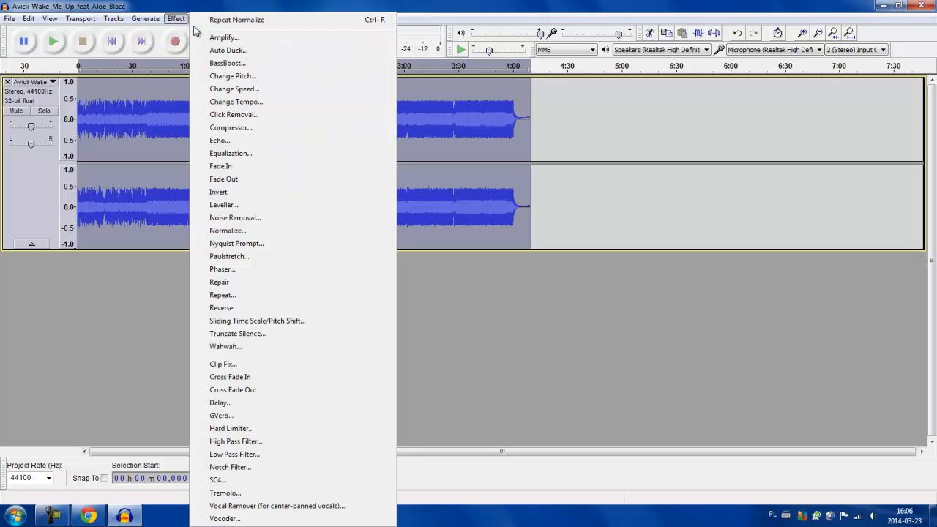
left_click(473, 308)
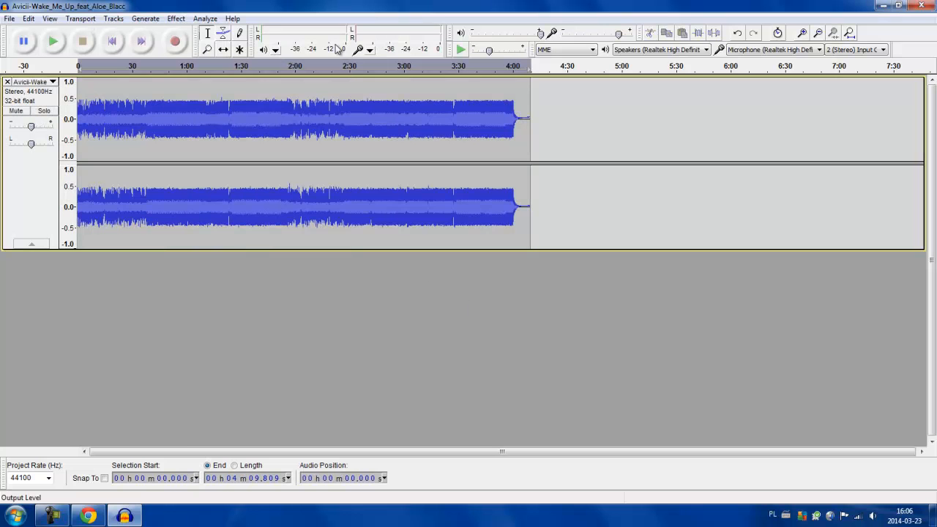
left_click(176, 18)
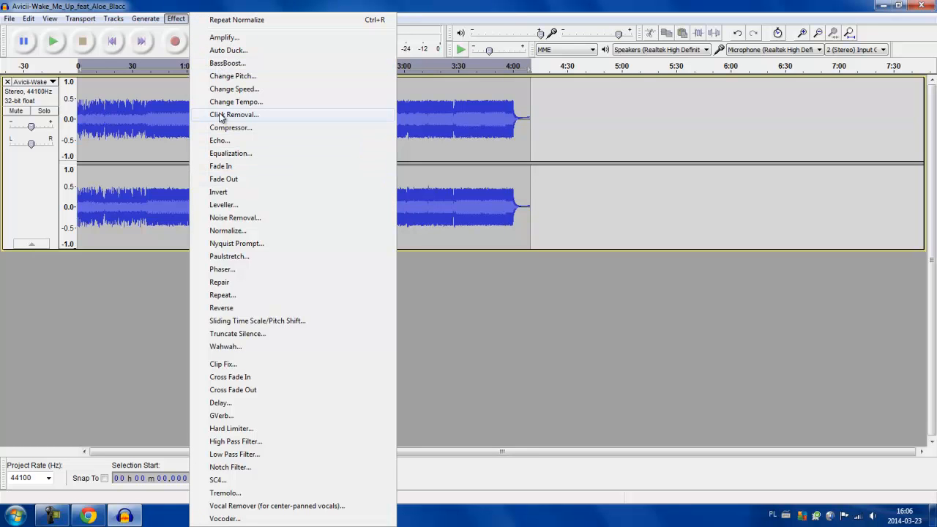
left_click(249, 65)
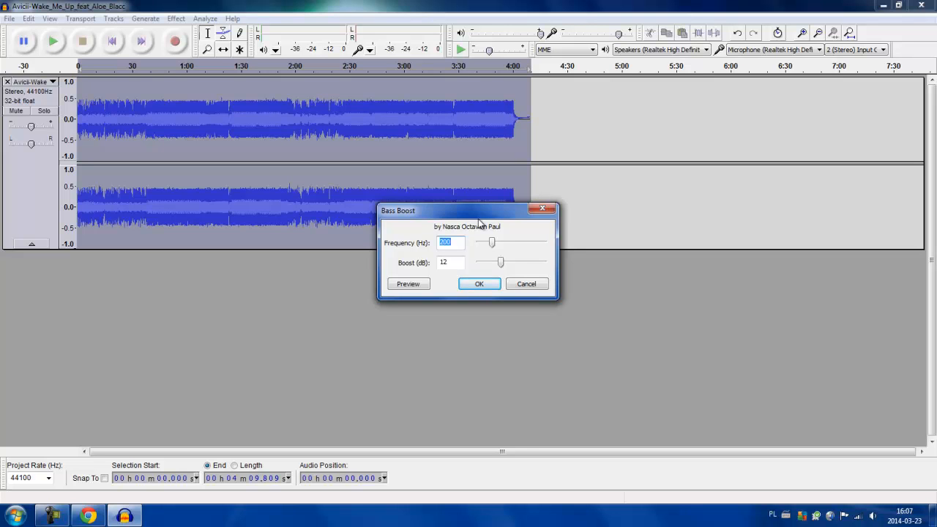
type("150")
key("BackSpace")
key("BackSpace")
type("60")
- Try a boost of 15 dB in the Bass Boost settings and set it back to 12 dB
left_click(454, 266)
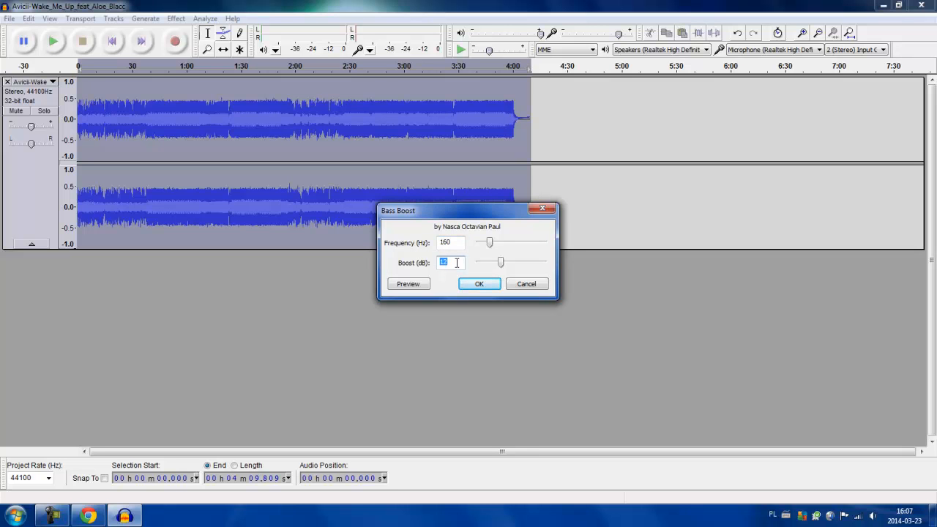
left_click_drag(458, 265, 434, 263)
type("15")
double_click(455, 265)
type("12")
- Set the Bass Boost frequency to 145 Hz after trying 135 Hz
double_click(442, 244)
type("135")
double_click(453, 242)
type("145")
left_click(449, 262)
- Preview the Bass Boost result and apply the effect to the whole track
left_click(421, 288)
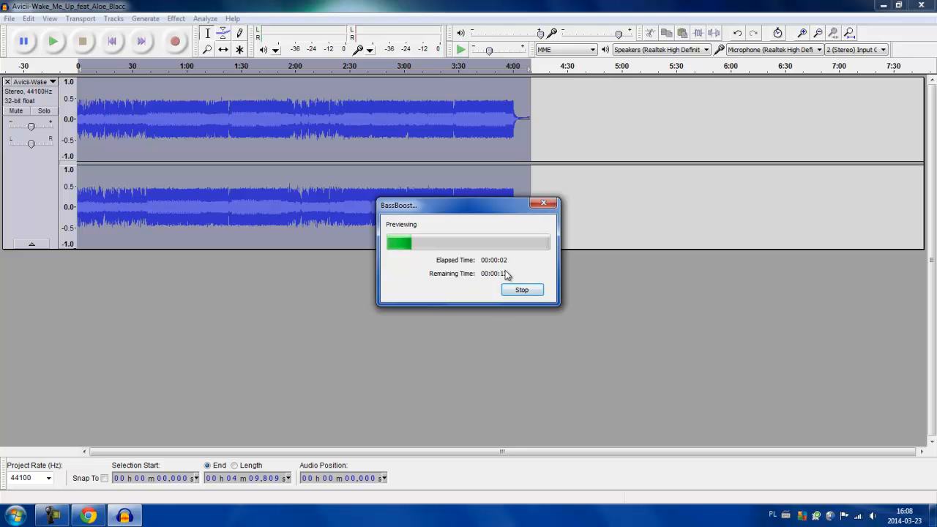
left_click(522, 290)
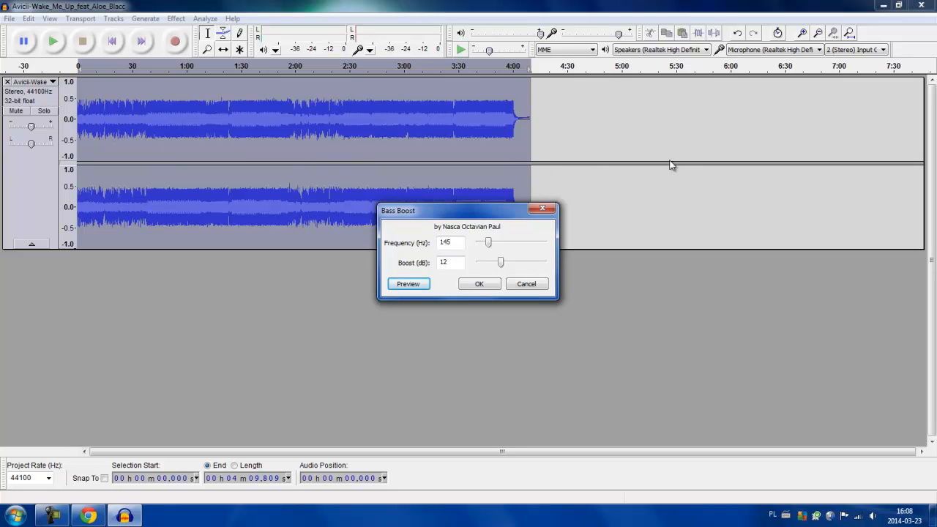
left_click(495, 284)
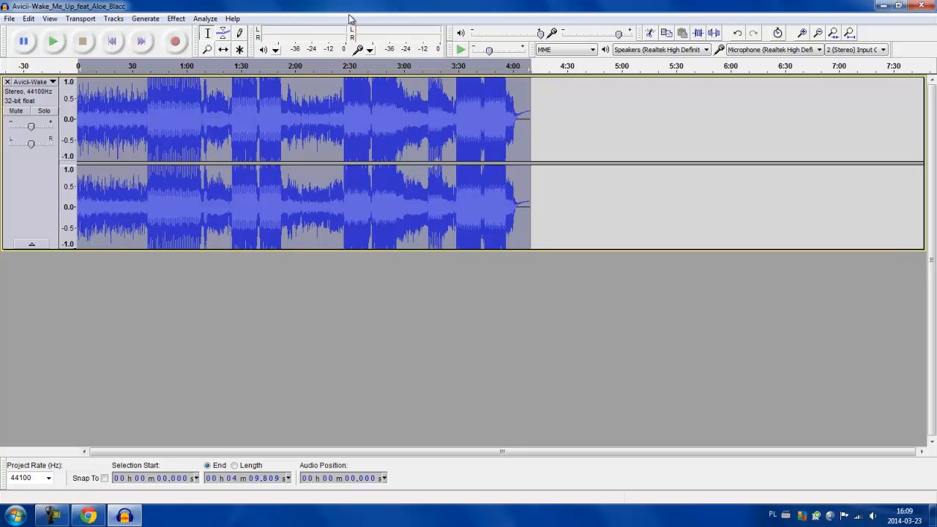
- Listen to the boosted track from the start, from about 0:36 and from about 1:23, and stop playback
left_click(424, 37)
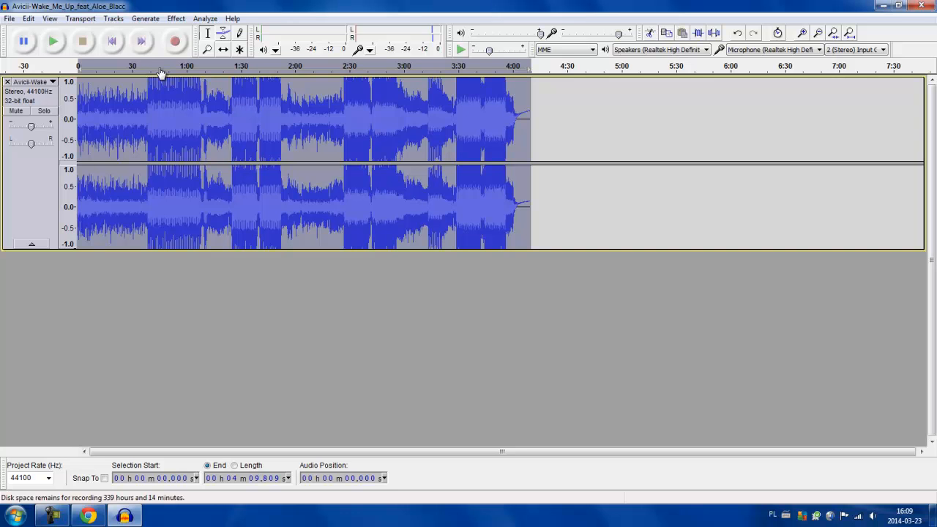
key("space")
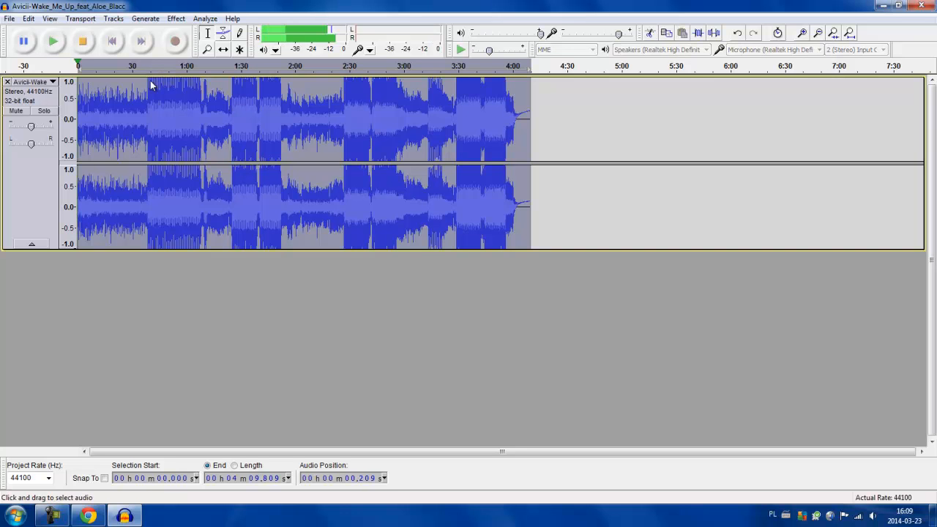
left_click(144, 69)
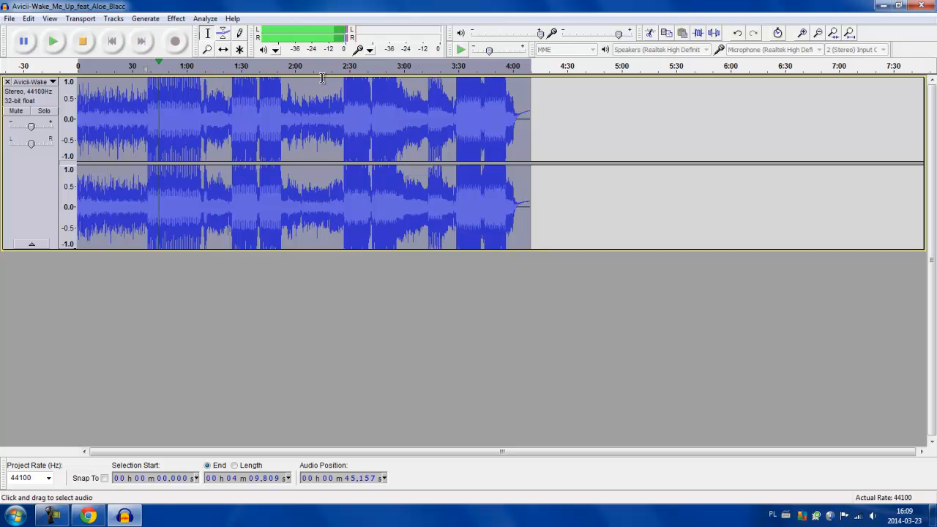
left_click(229, 68)
left_click(84, 42)
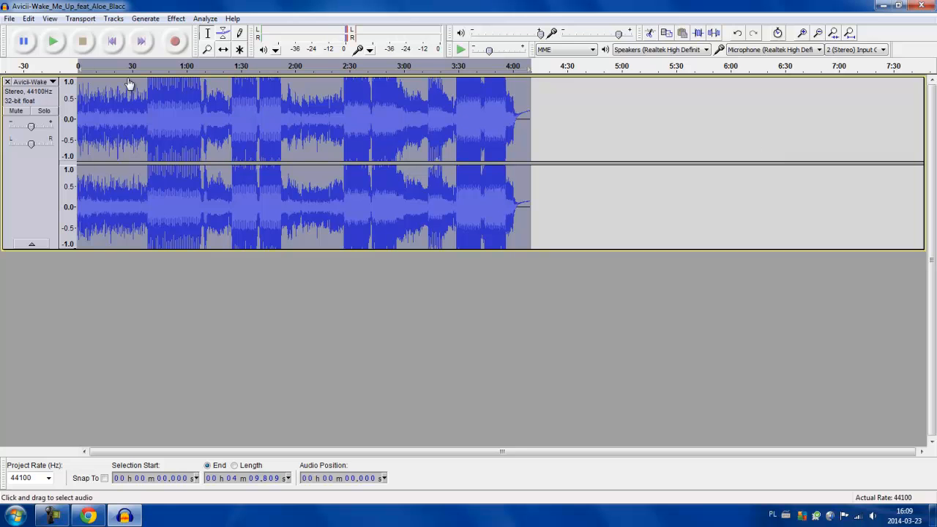
- Start exporting the track as an MP3 to the desktop under the name Avicii-Wake_Me_Up (Bass Boost)
left_click(10, 19)
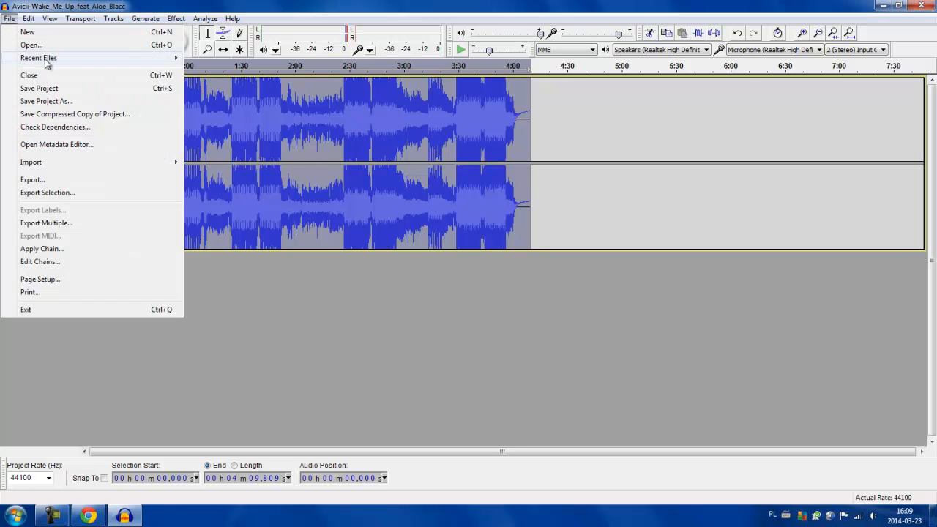
left_click(95, 181)
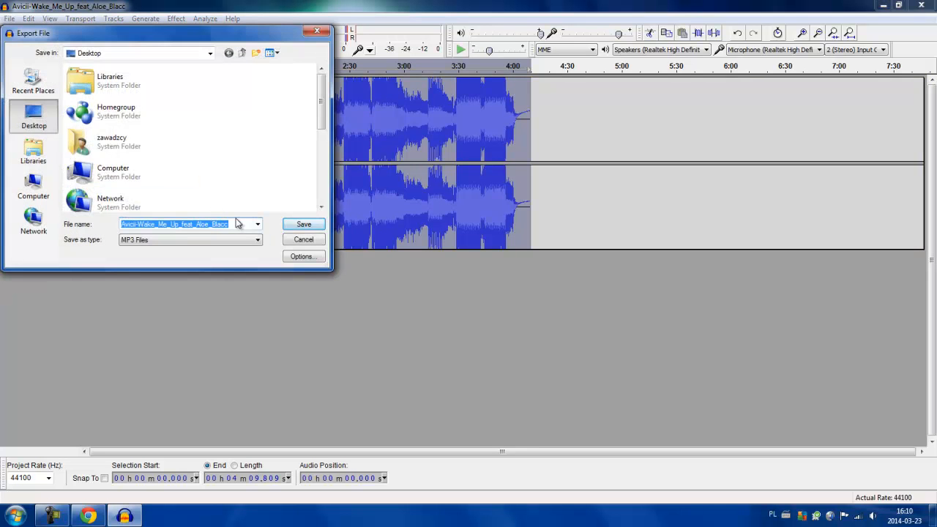
left_click_drag(235, 224, 182, 226)
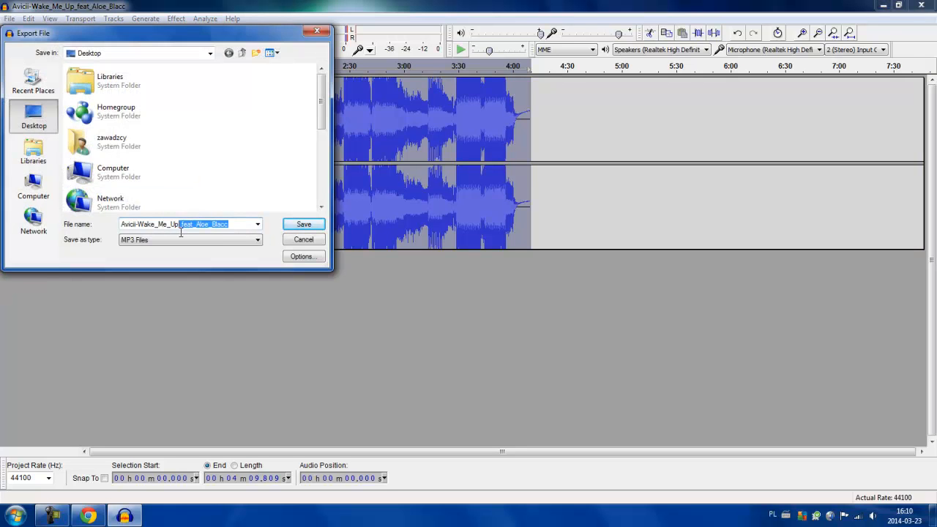
key("BackSpace")
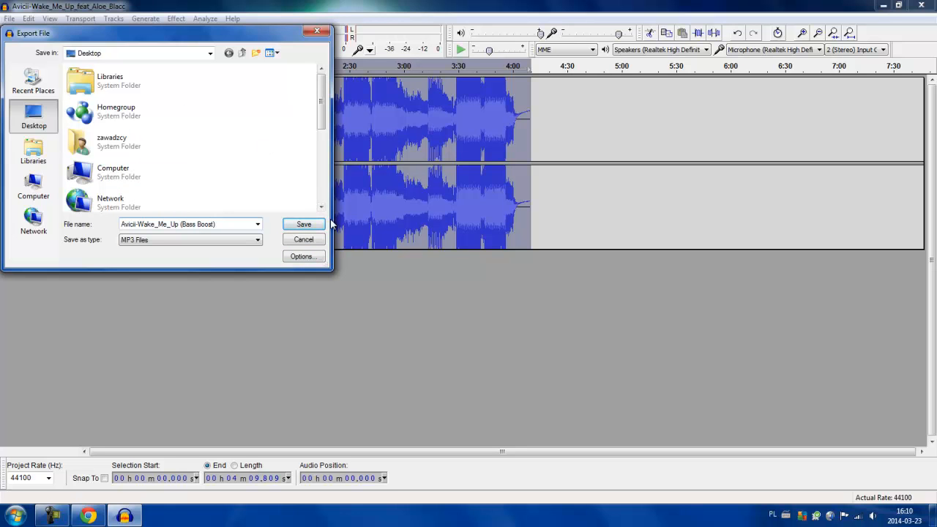
- Set the MP3 export options to a constant bit rate of 320 kbps with Joint Stereo
left_click(318, 261)
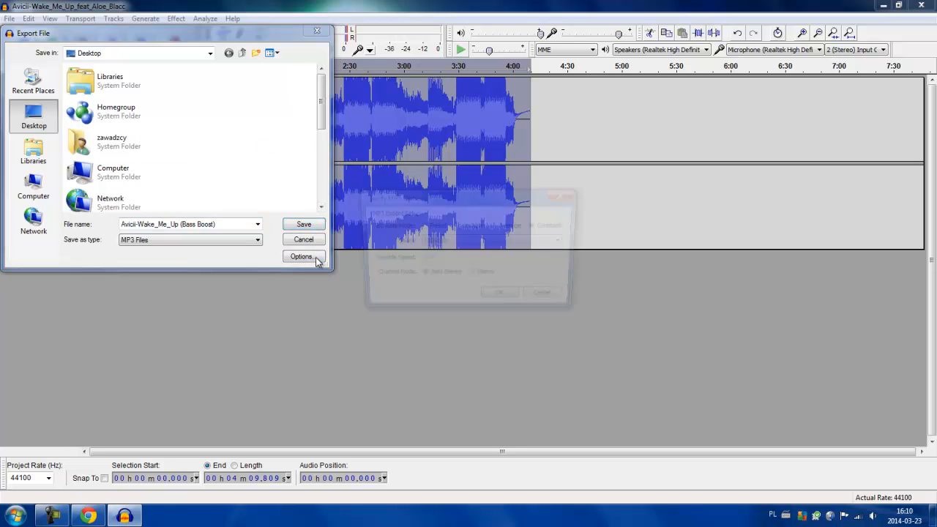
left_click(440, 244)
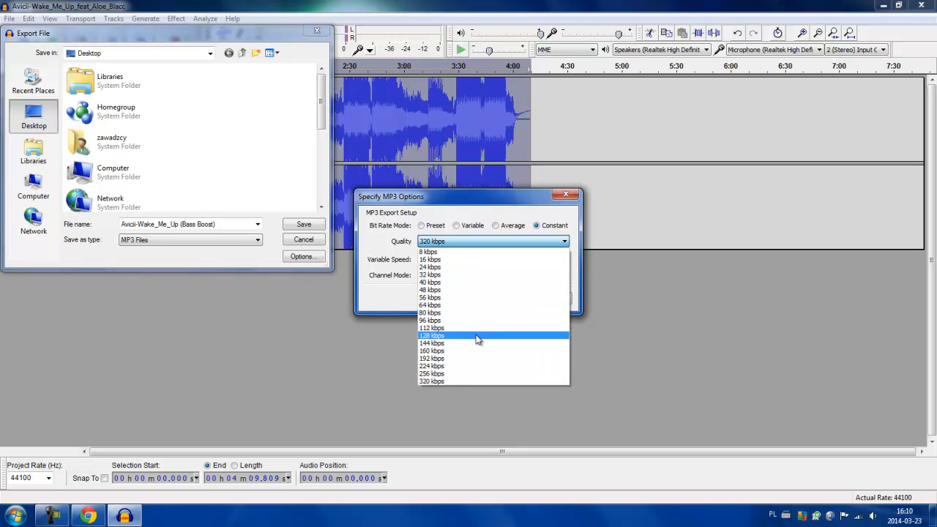
left_click(476, 337)
left_click(437, 240)
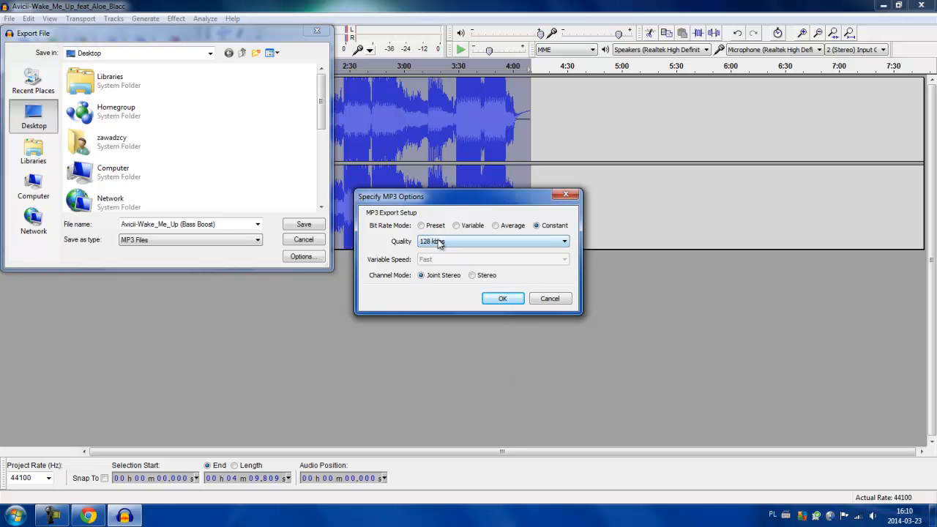
left_click(470, 382)
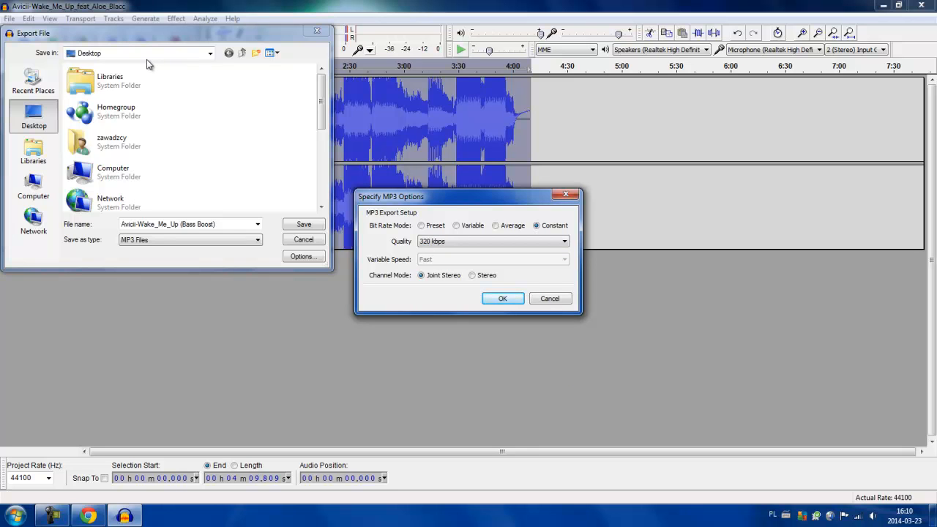
left_click(472, 276)
left_click(421, 275)
left_click(481, 242)
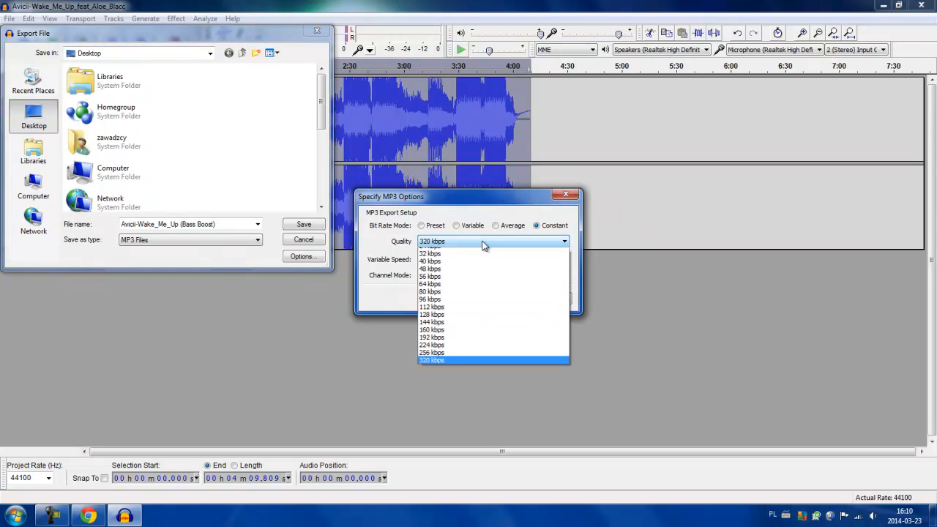
left_click(482, 241)
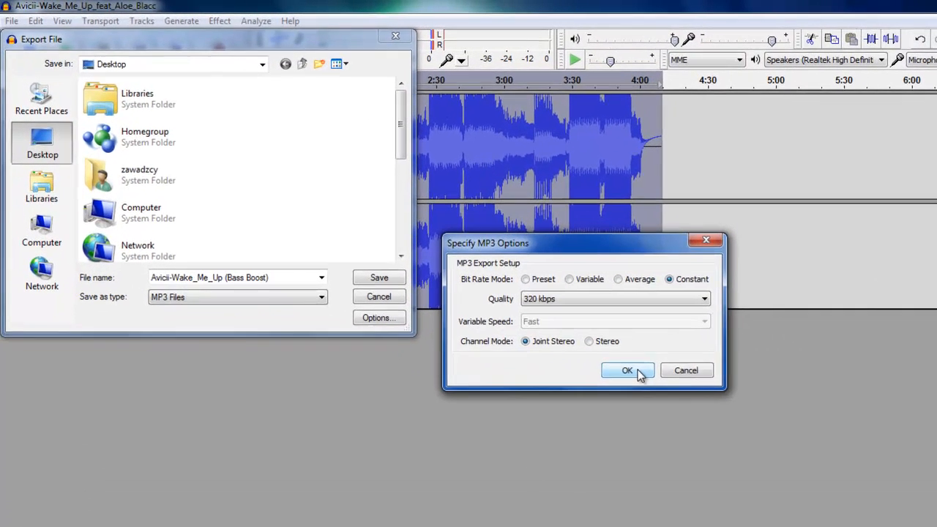
left_click(510, 298)
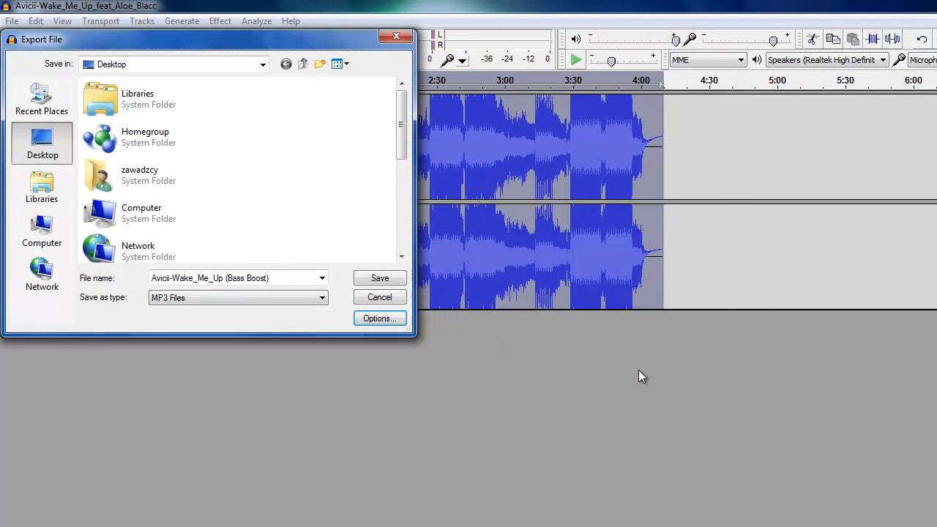
- Choose MP3 Files as the export file type and proceed with saving the boosted track
left_click(261, 297)
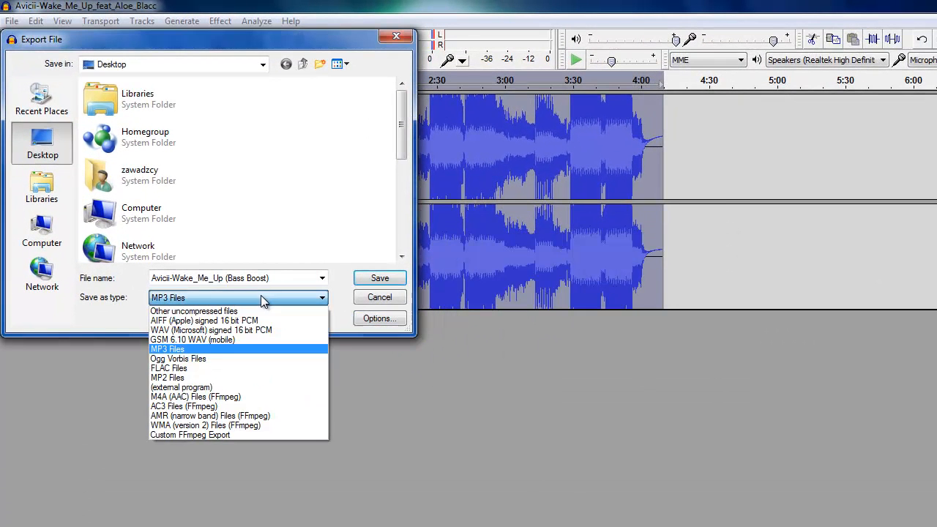
left_click(247, 353)
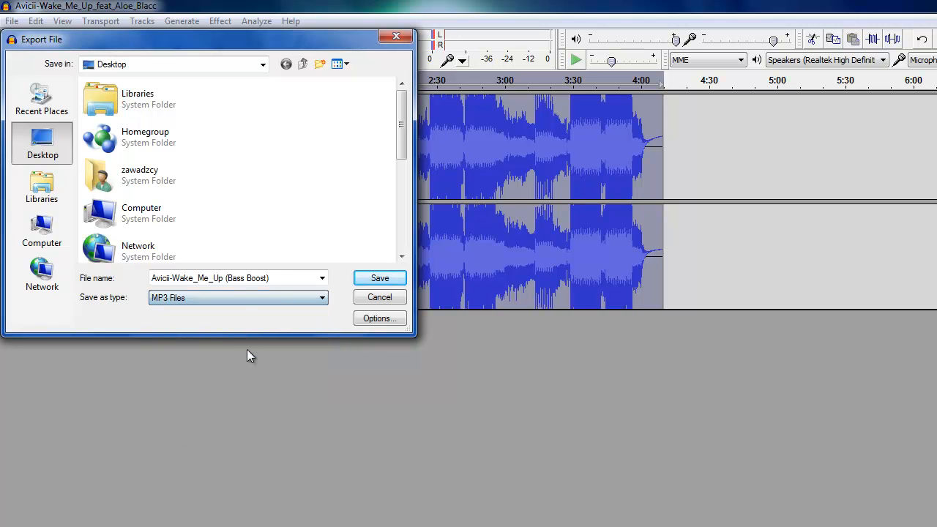
left_click(240, 298)
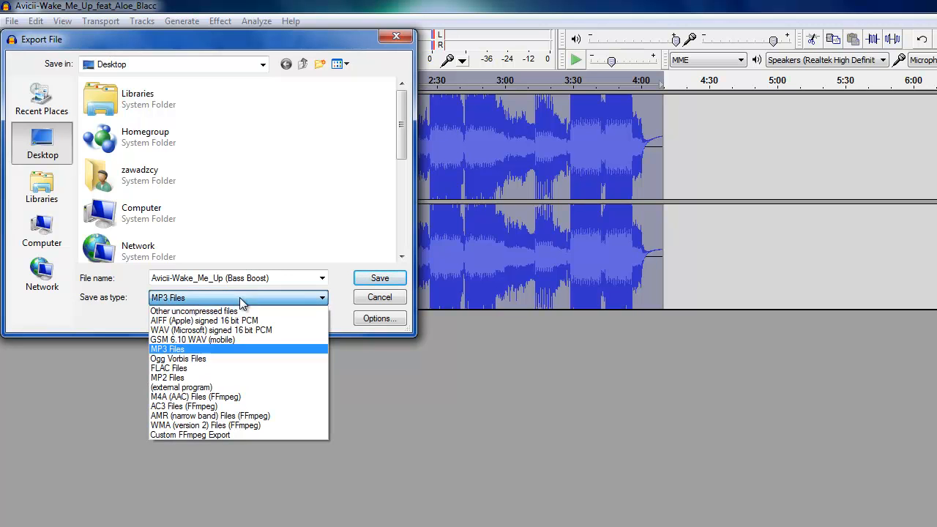
left_click(232, 349)
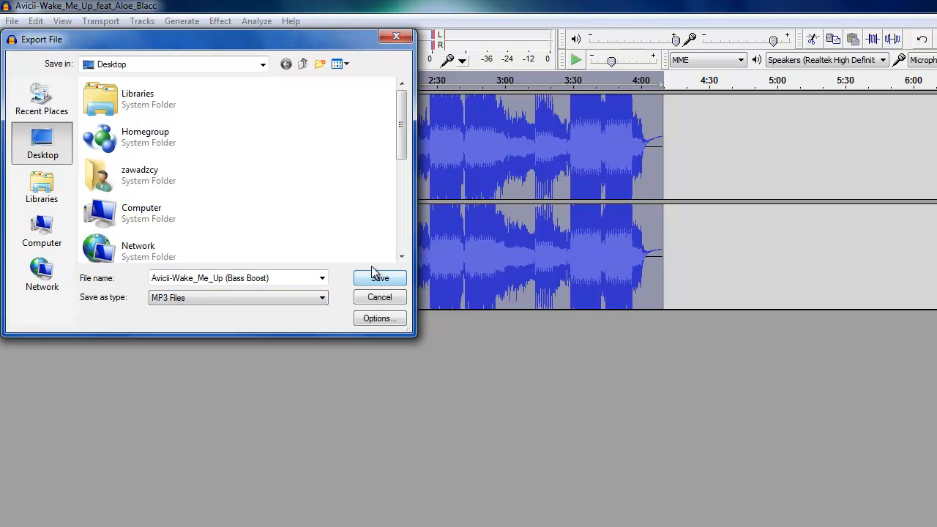
mouse_move(401, 134)
left_mouse_down()
mouse_move(403, 237)
mouse_move(387, 124)
left_mouse_up()
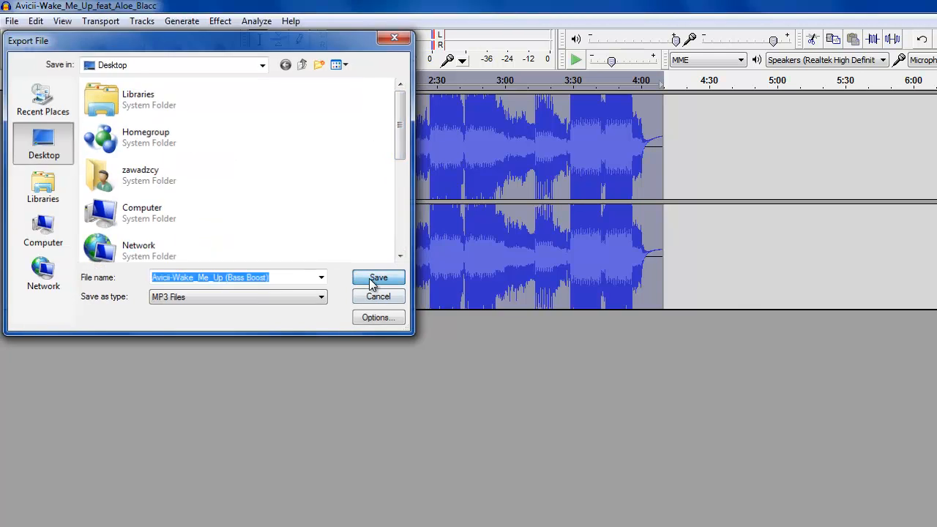
left_click(373, 282)
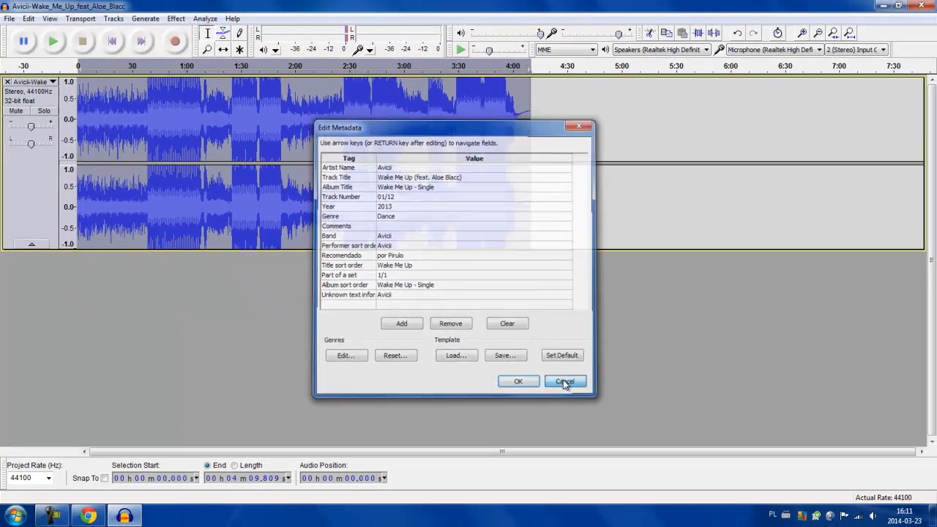
- Switch to Chrome, download Lame_v3.99.3_for_Windows.exe from the LAME download page and close the browser
left_click(703, 487)
left_click(881, 7)
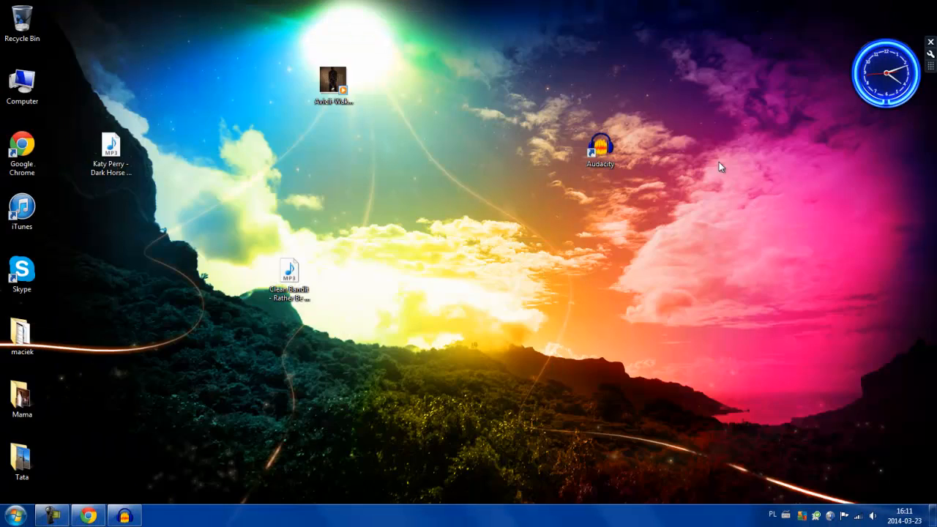
left_click(88, 516)
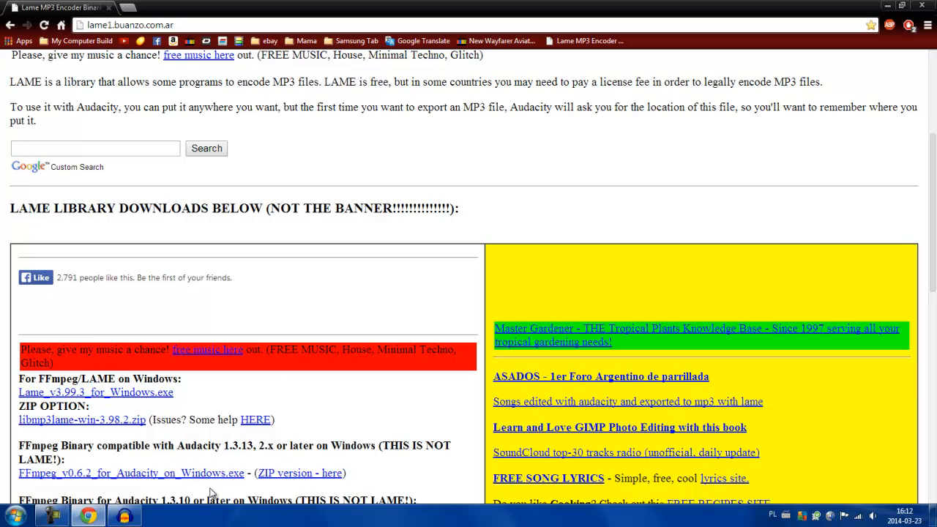
scroll(214, 470, "down", 3)
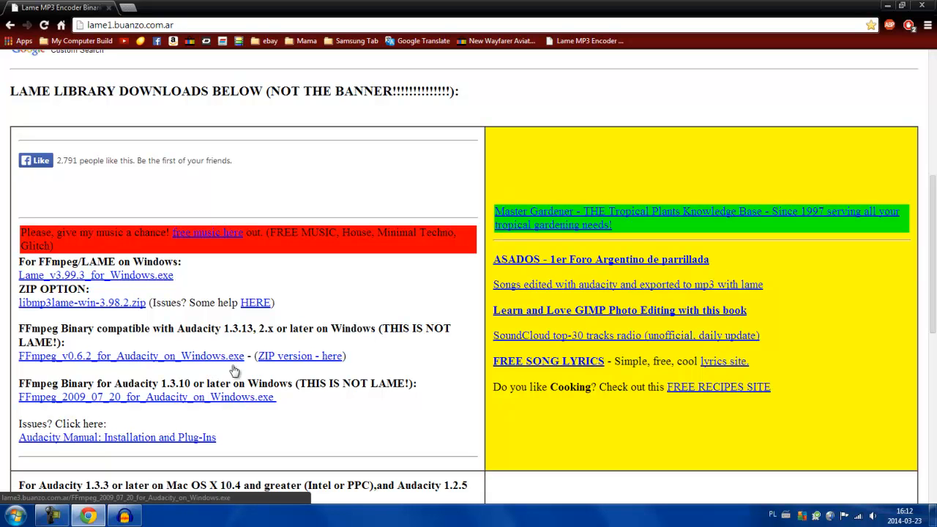
left_click(155, 275)
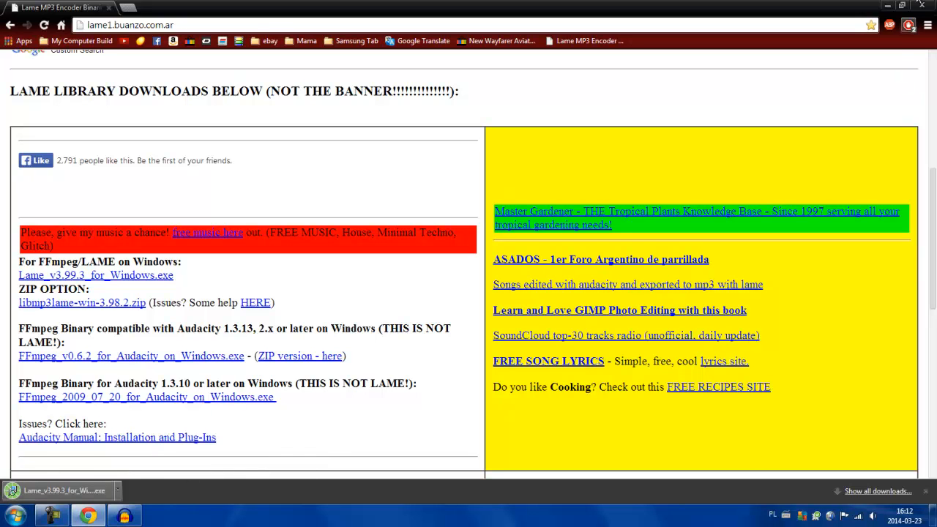
left_click(921, 6)
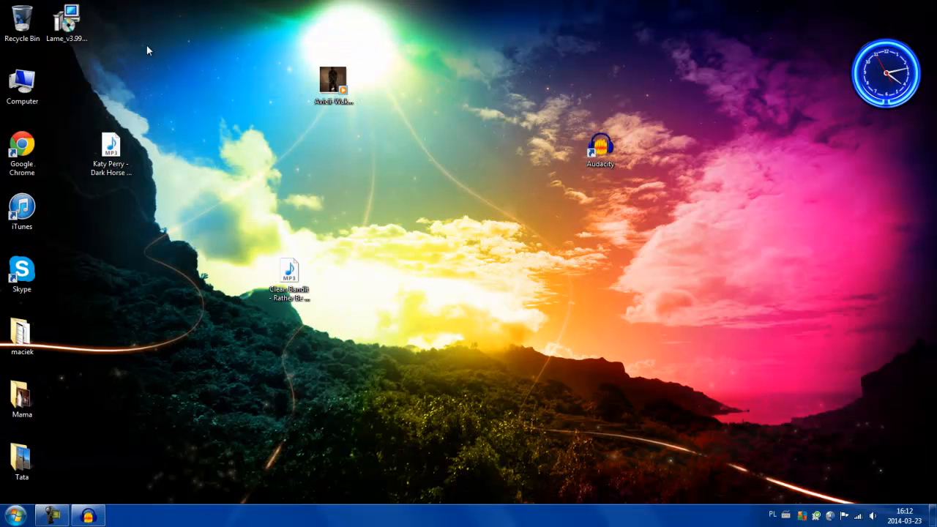
- Run the downloaded installer from the desktop and install LAME v3.99.3 in C:\Program Files (x86)\Lame For Audacity
left_click_drag(67, 20, 736, 273)
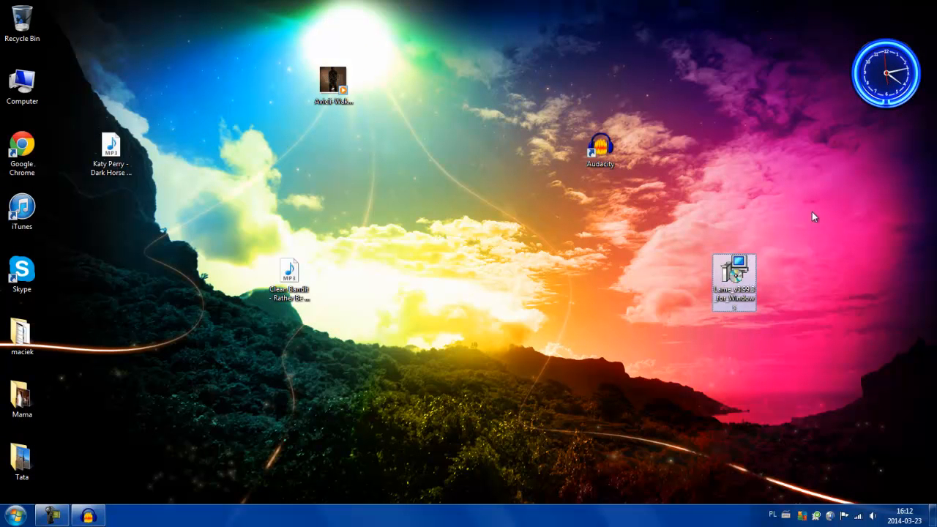
left_click_drag(727, 275, 769, 270)
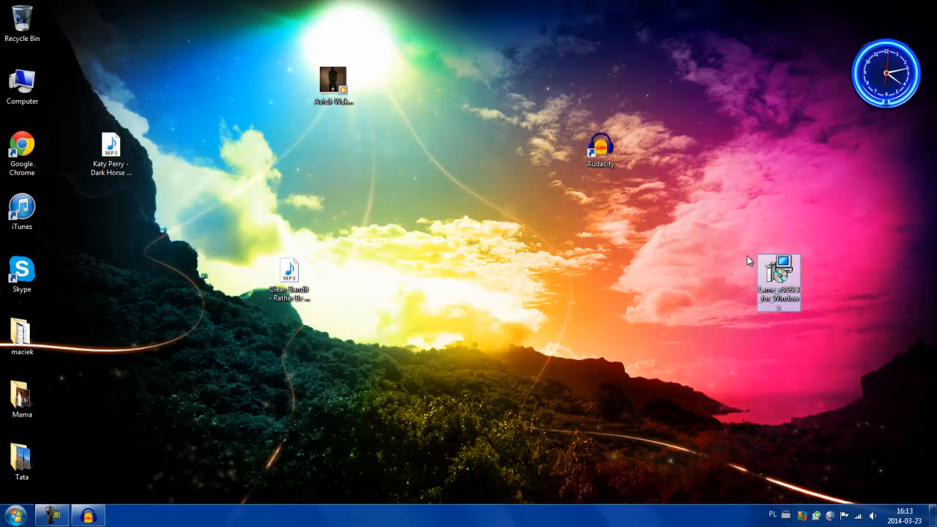
double_click(796, 273)
left_click(502, 268)
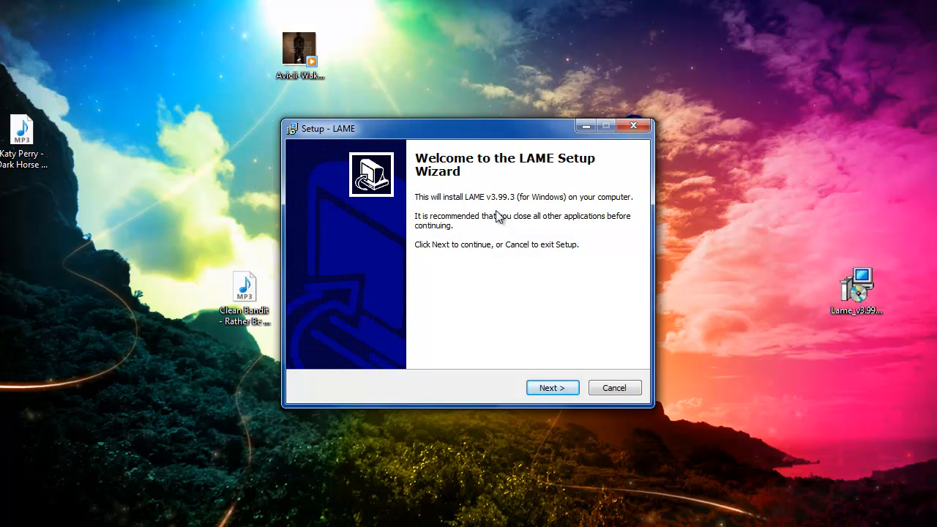
left_click(553, 388)
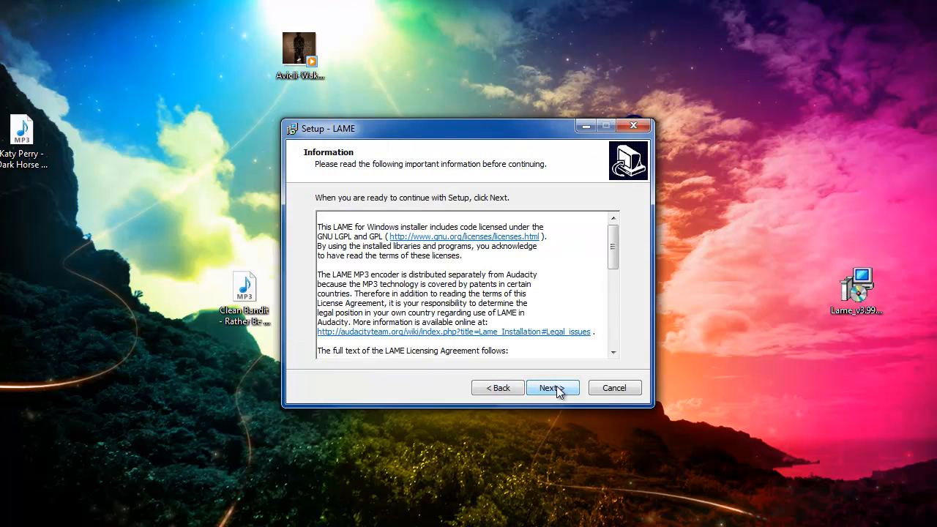
left_click(556, 386)
left_click(556, 386)
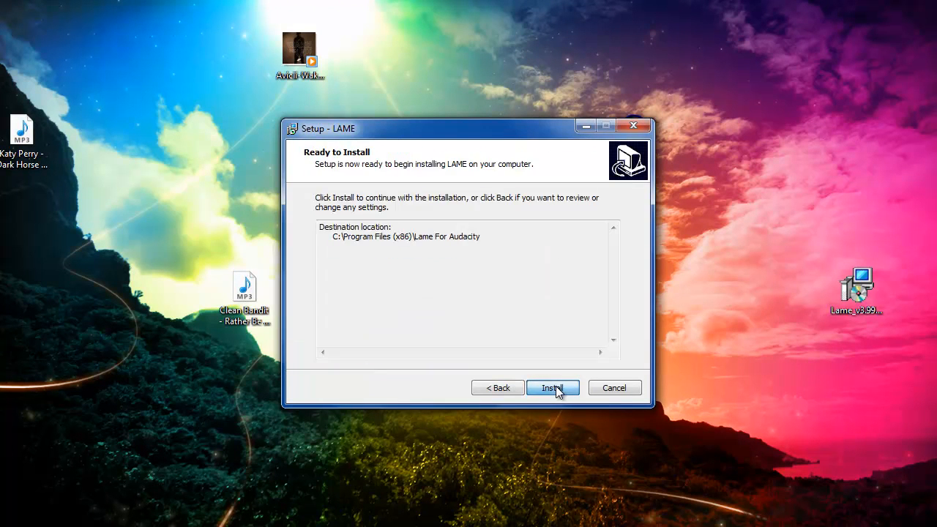
left_click(555, 386)
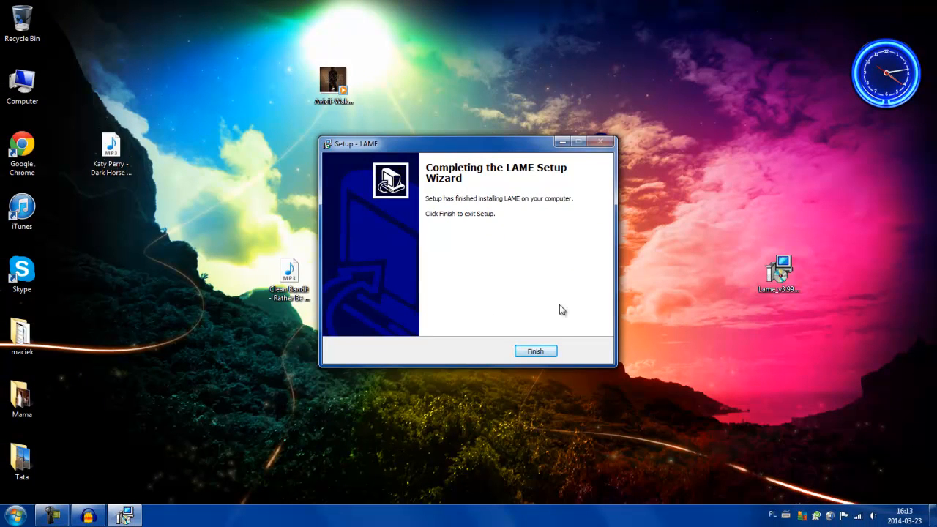
left_click(545, 351)
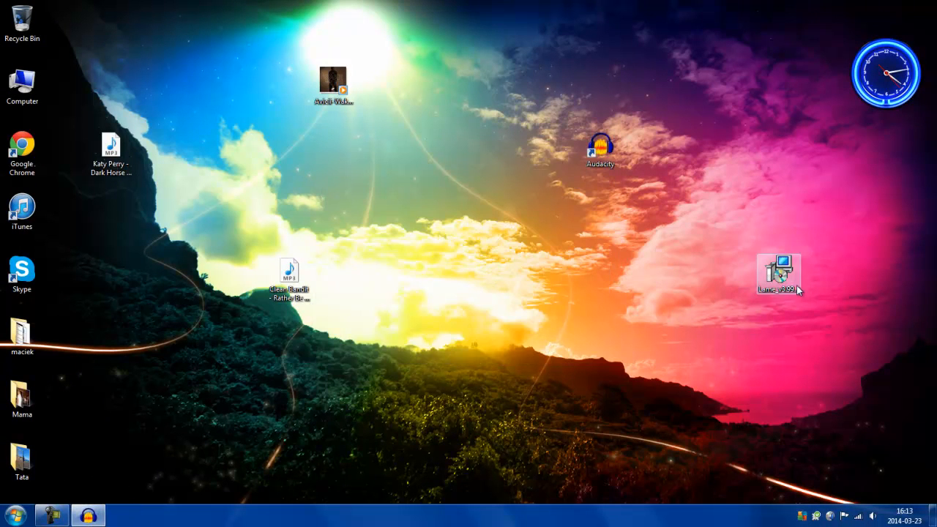
left_click_drag(780, 275, 71, 38)
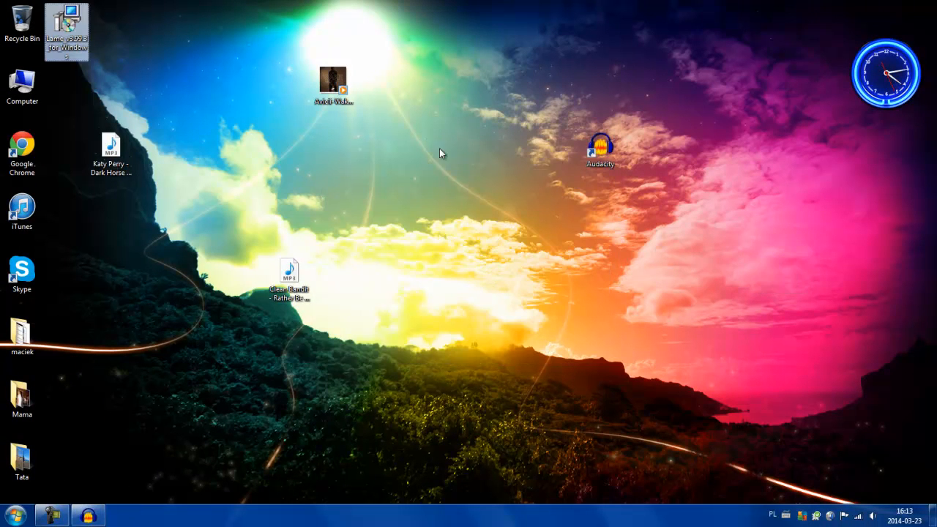
- Open a new Audacity window and import the Avicii track from the desktop into it
left_click(600, 150)
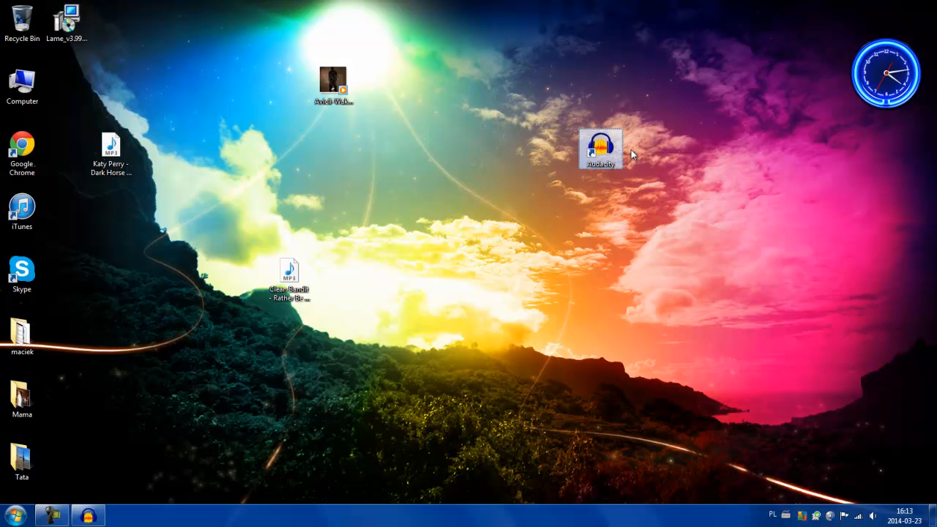
double_click(619, 147)
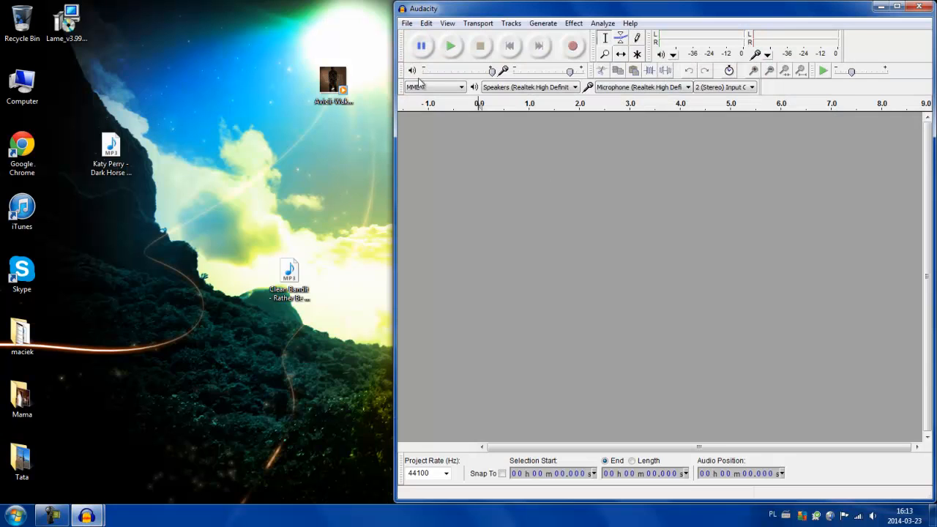
left_click(406, 23)
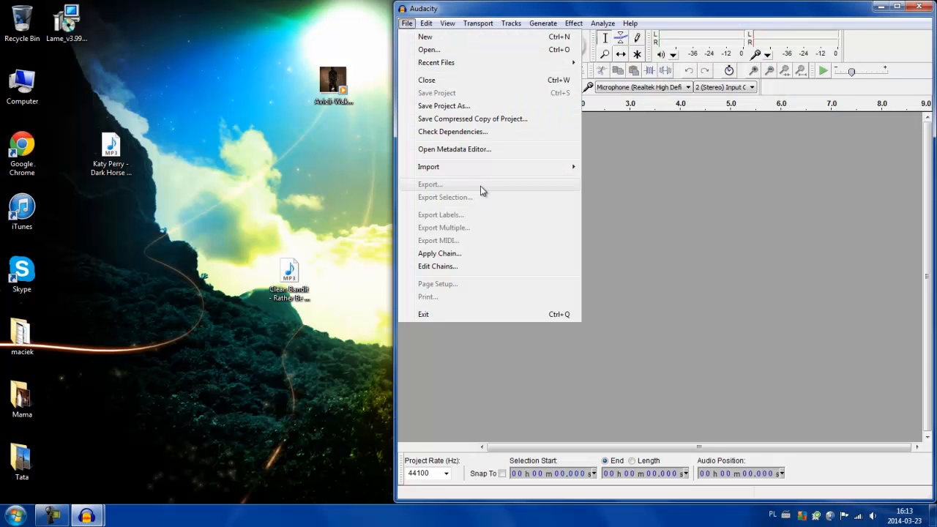
left_click(685, 137)
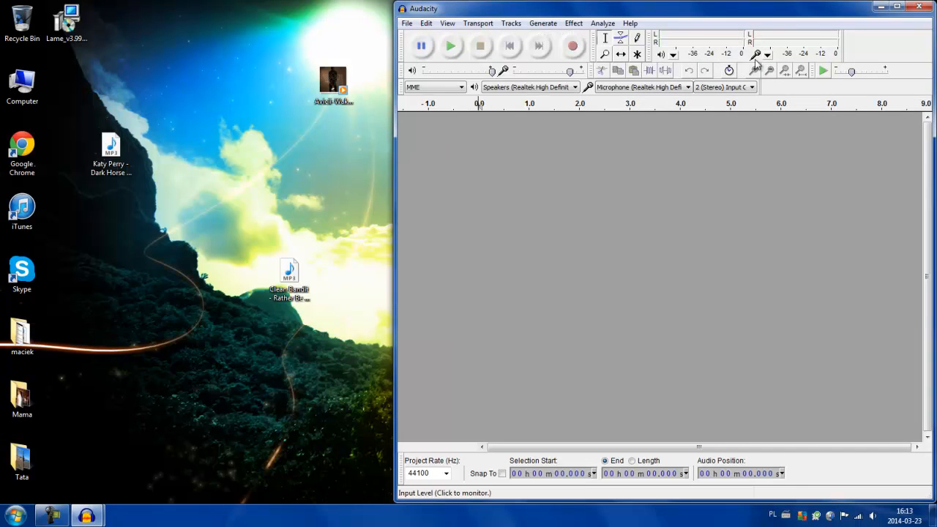
left_click_drag(331, 84, 406, 145)
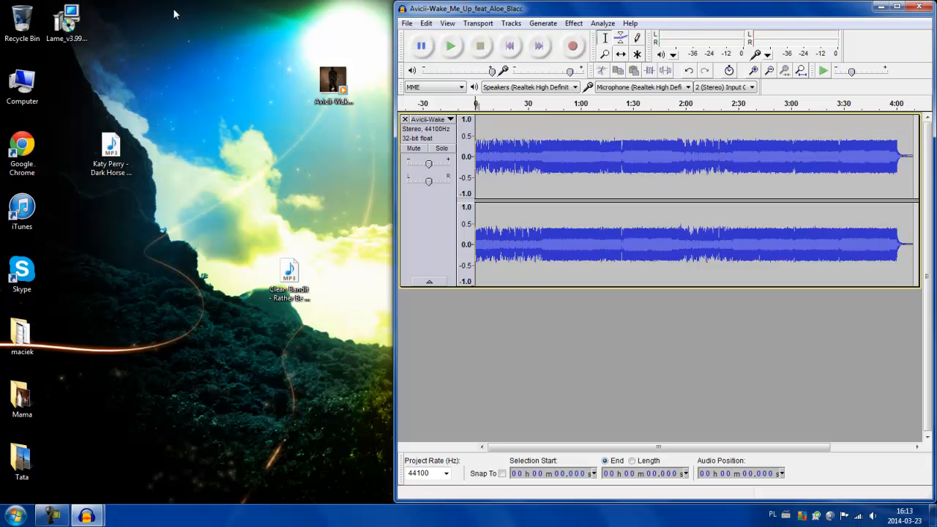
mouse_move(67, 18)
left_mouse_down()
mouse_move(242, 71)
mouse_move(66, 25)
left_mouse_up()
right_click(233, 53)
left_click(263, 89)
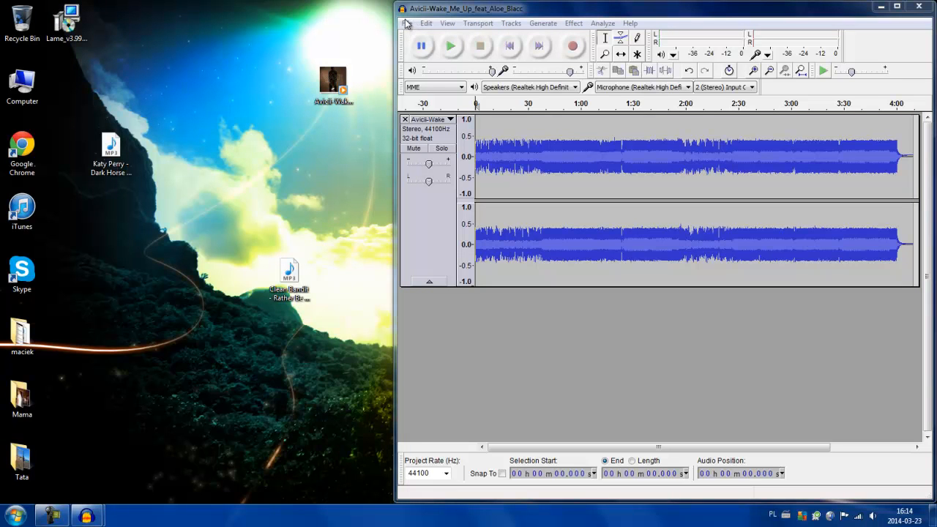
- Start exporting the track to the desktop as an MP3 file named "Avicii - Wake Me Up (Bass boost)"
left_click(409, 23)
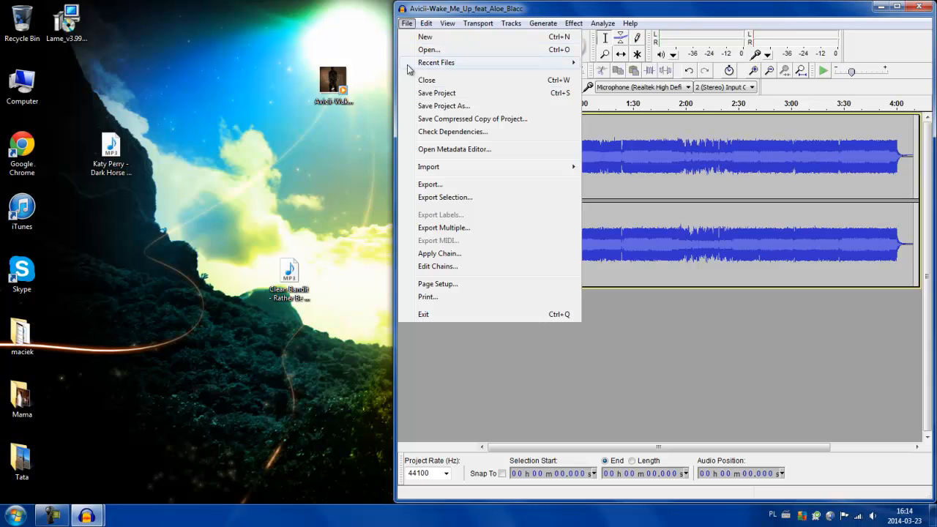
left_click(438, 185)
left_click_drag(640, 230, 578, 232)
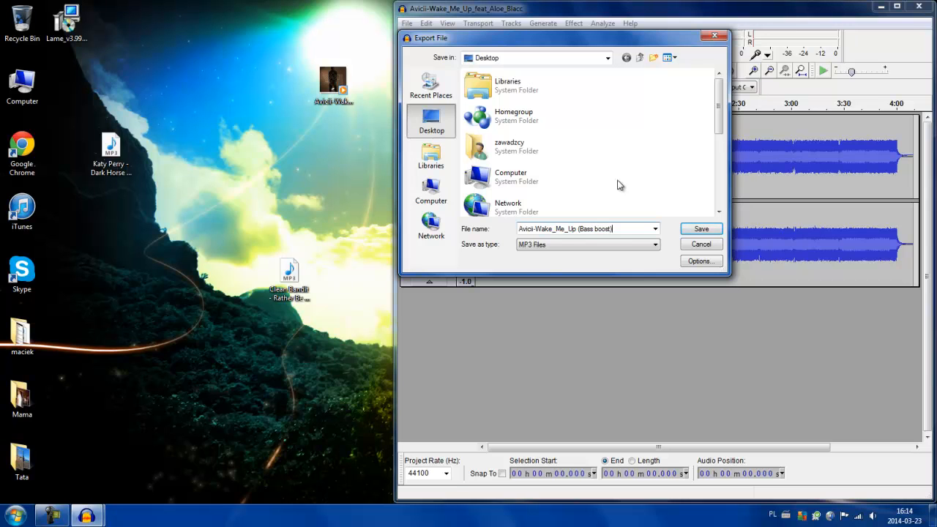
key("Left")
key("BackSpace")
key("BackSpace")
- Accept the MP3 export options with Constant bit rate mode, 320 kbps quality and Joint Stereo
left_click(700, 261)
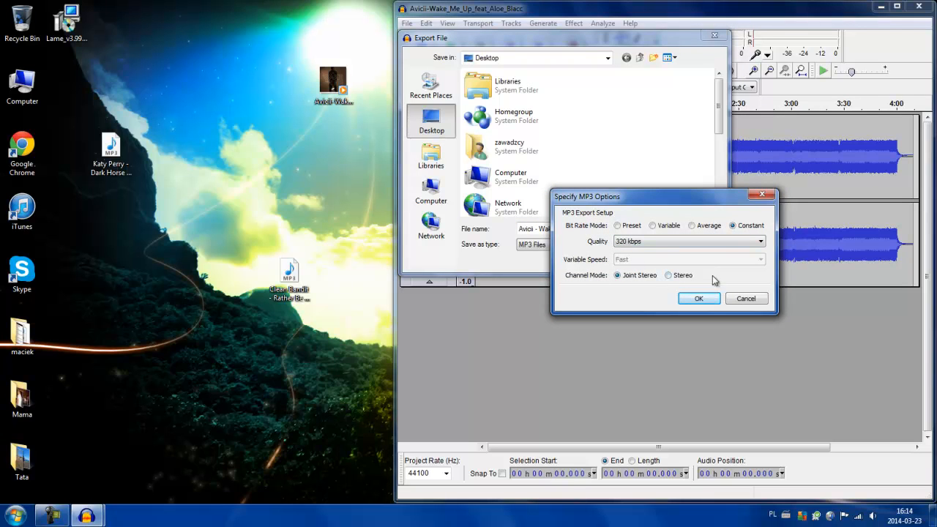
left_click(664, 242)
left_click(662, 242)
left_click(645, 243)
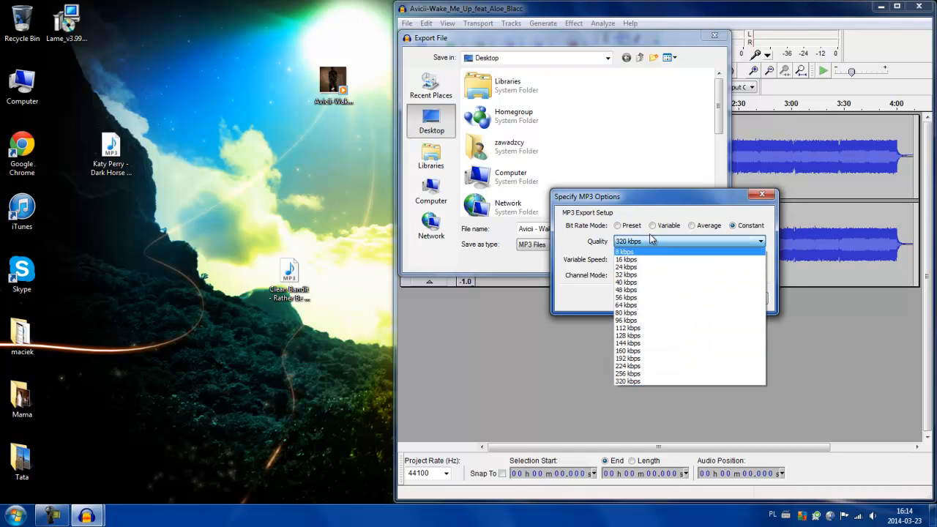
left_click(650, 241)
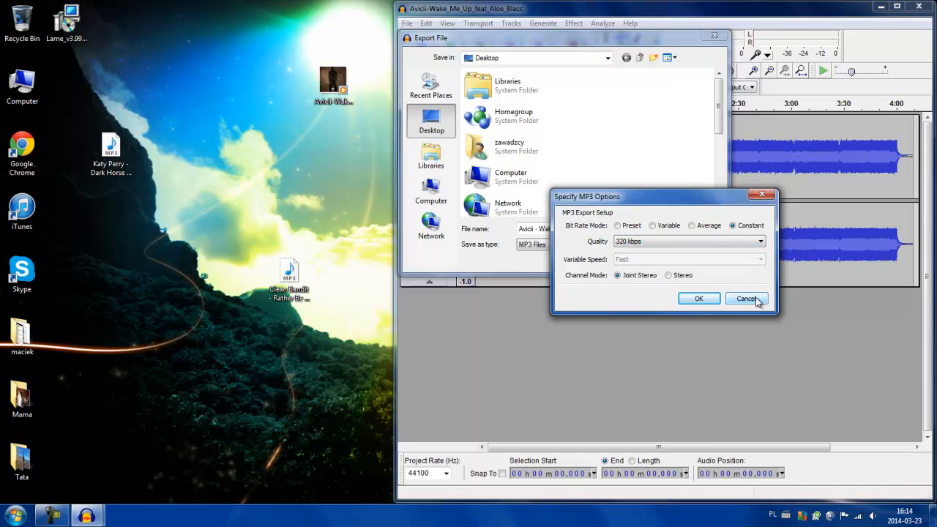
left_click(699, 299)
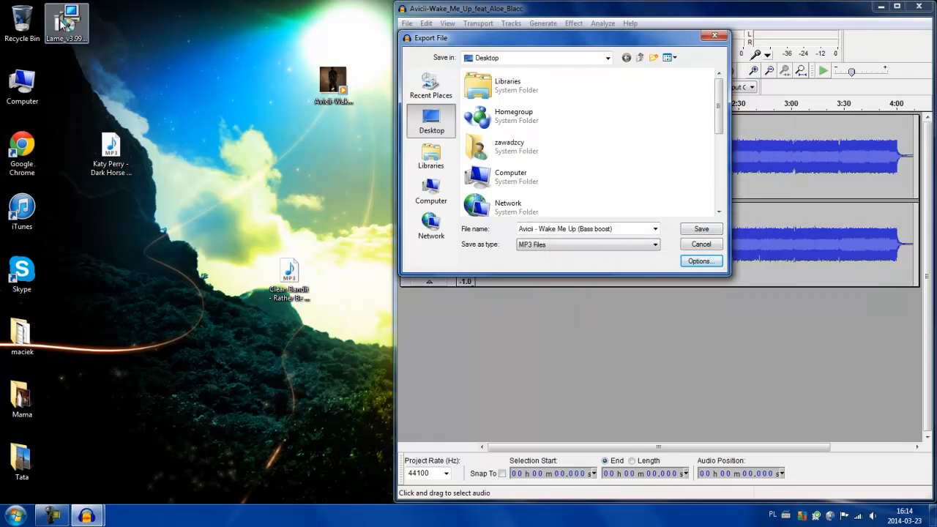
- Move the LAME installer icon to a free spot on the desktop and save the MP3 export with the existing metadata
left_click_drag(68, 25, 176, 82)
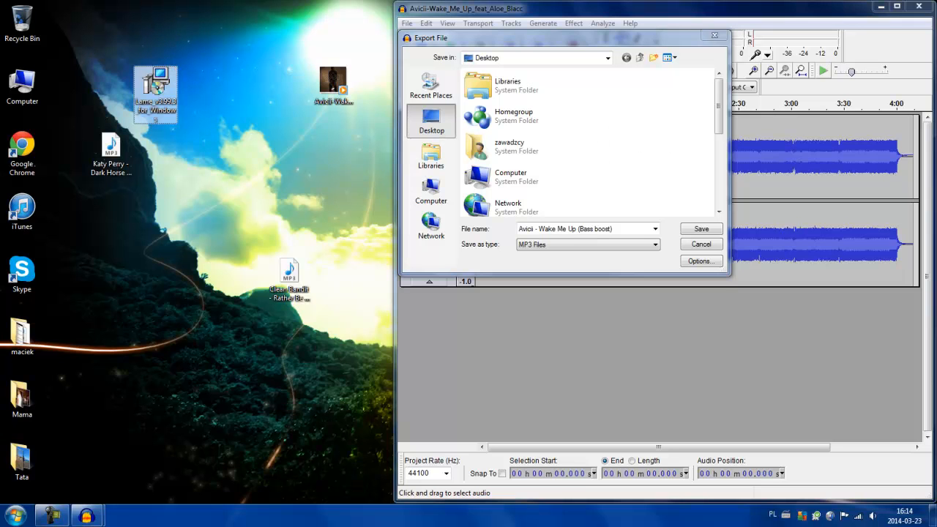
left_click(701, 228)
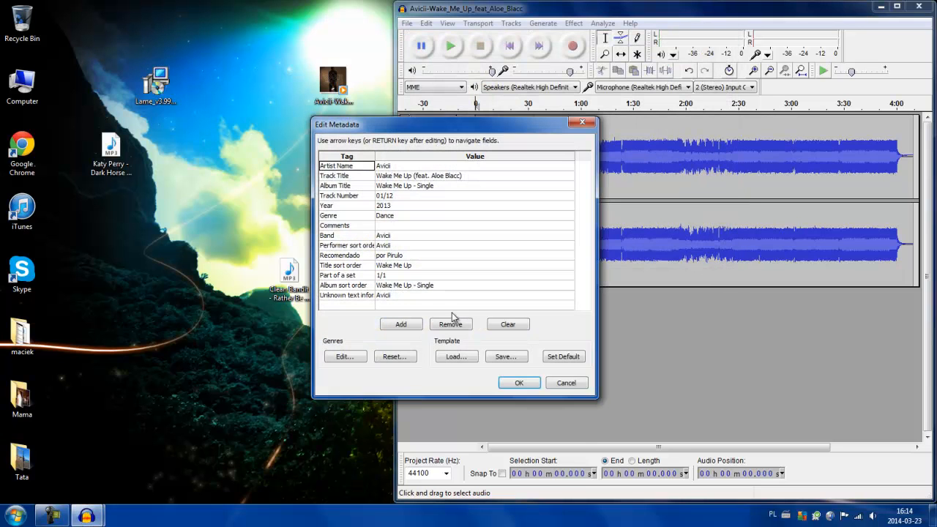
left_click(519, 383)
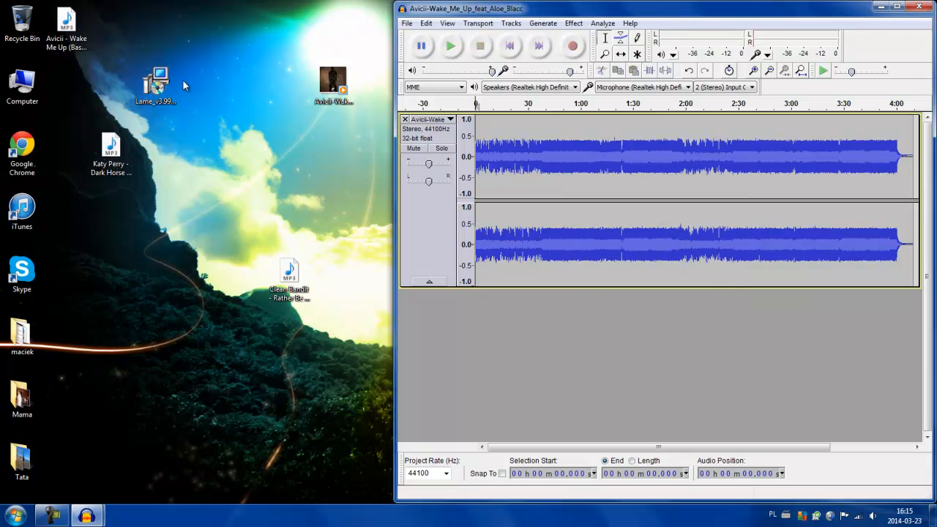
- Close the second Audacity window without saving changes and move the exported MP3 below the Audacity shortcut on the desktop
left_click(919, 7)
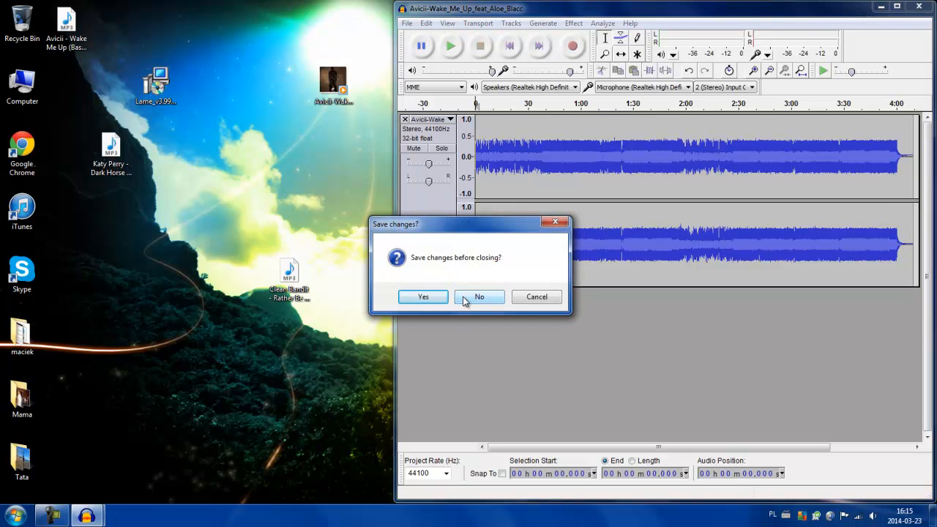
left_click(464, 301)
left_click_drag(82, 32, 611, 279)
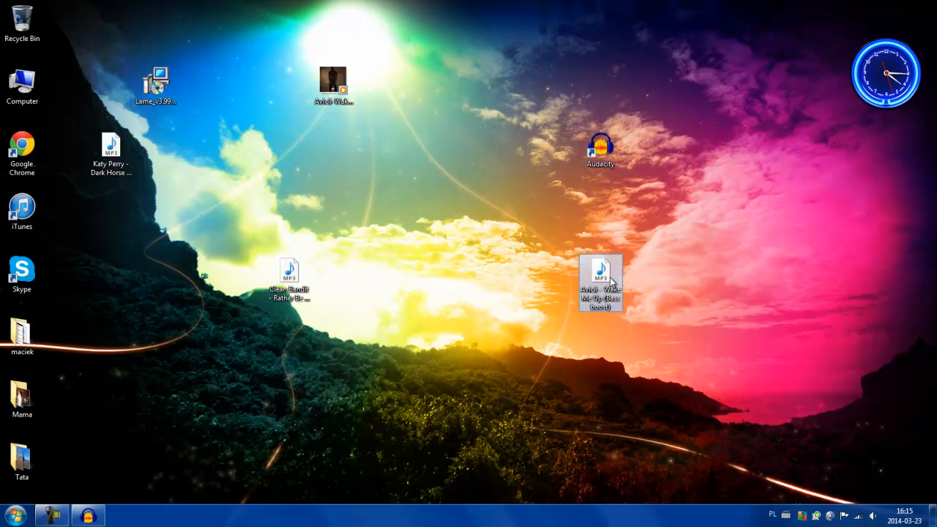
- Preview the exported Avicii MP3 from about a quarter of the way in with the system volume at 36, and close the player
double_click(612, 281)
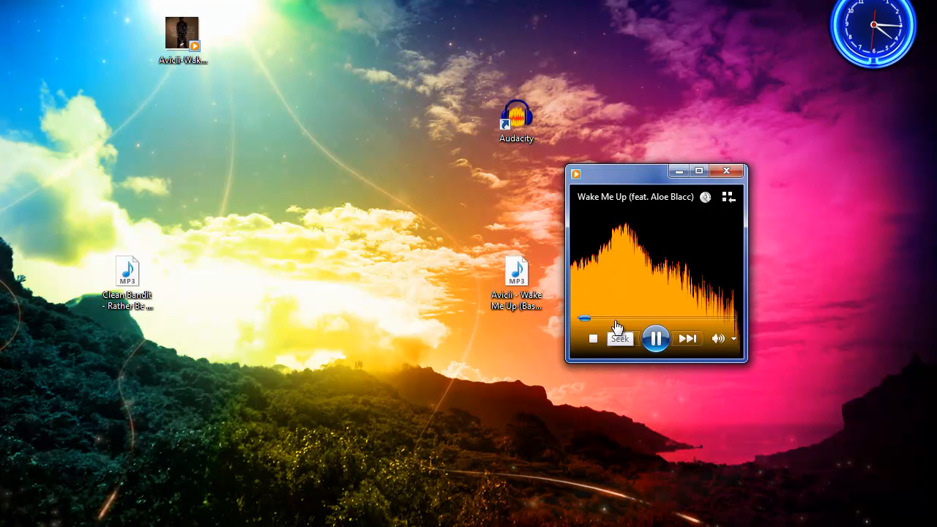
left_click(610, 320)
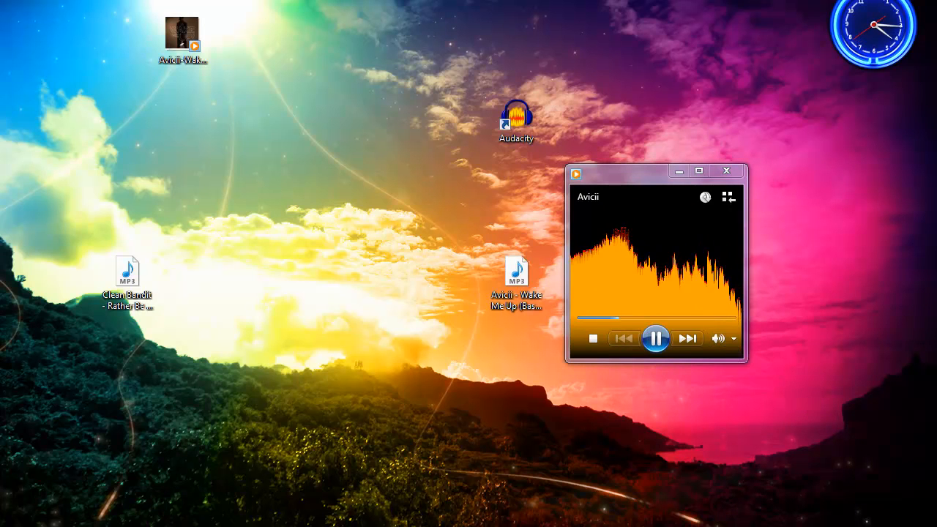
left_click(854, 524)
left_click_drag(852, 453, 851, 377)
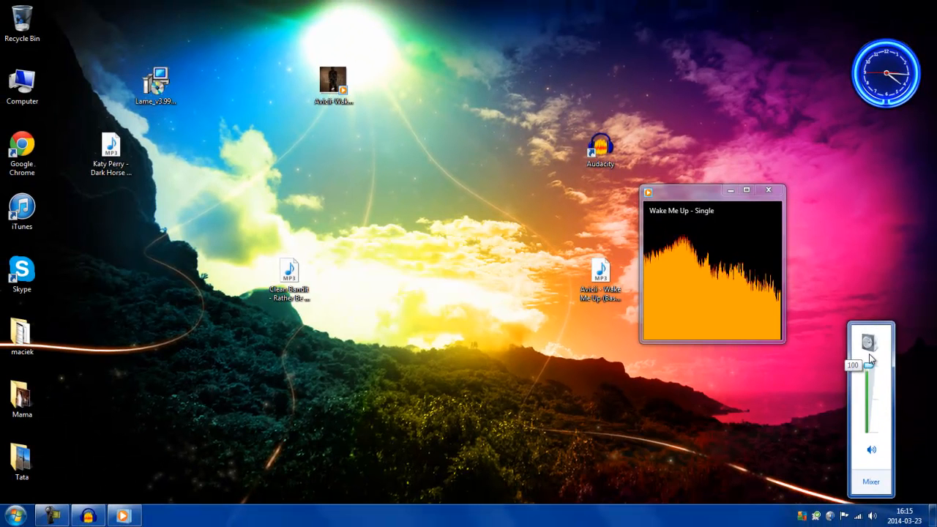
left_click_drag(871, 360, 876, 413)
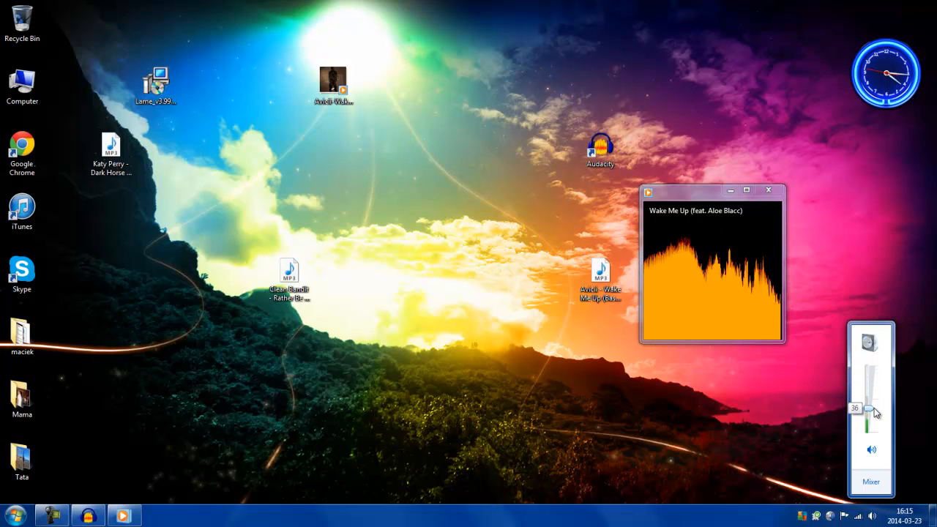
left_click(712, 324)
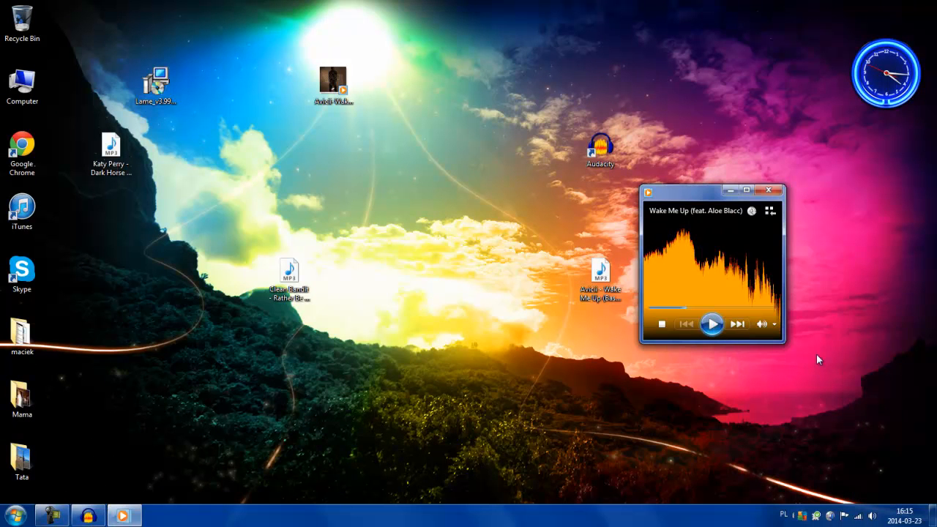
left_click(765, 192)
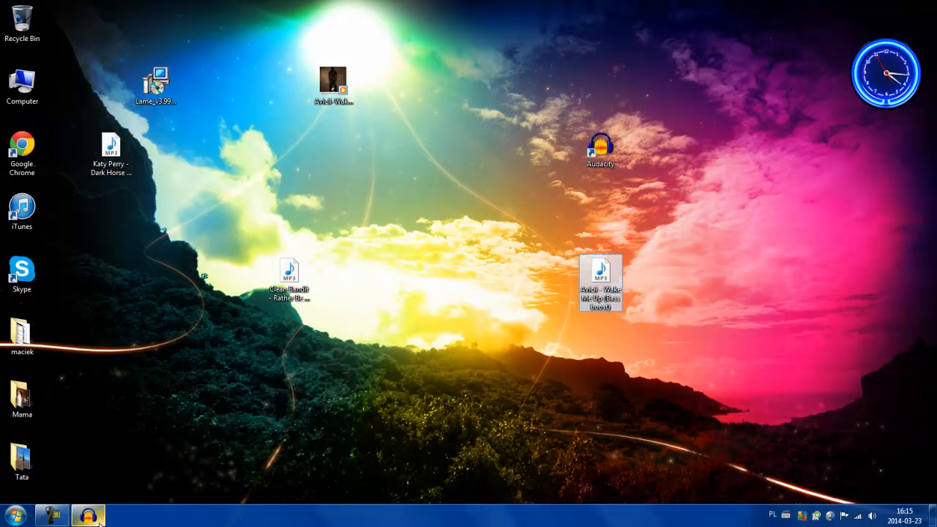
- Switch to the remaining Audacity window with the bass-boosted track and close it without saving changes
mouse_move(88, 516)
left_click(253, 407)
left_click(921, 6)
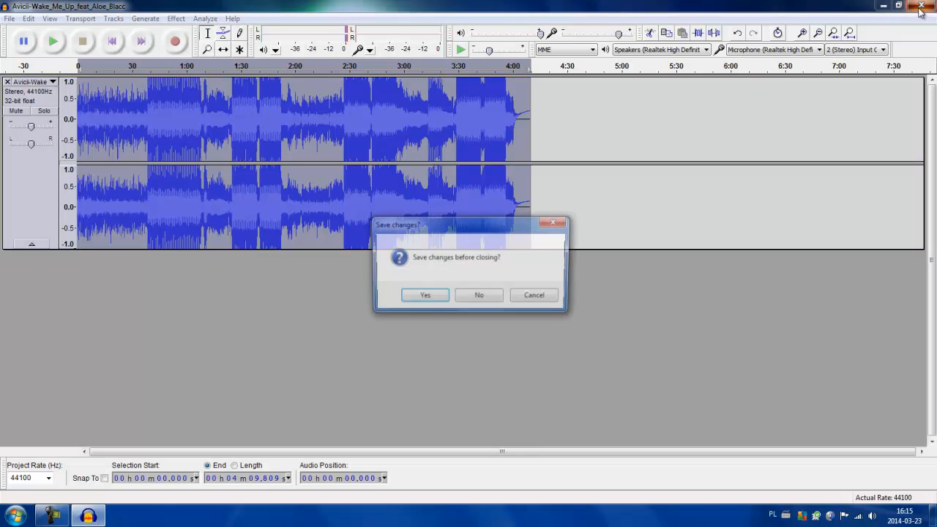
left_click(479, 300)
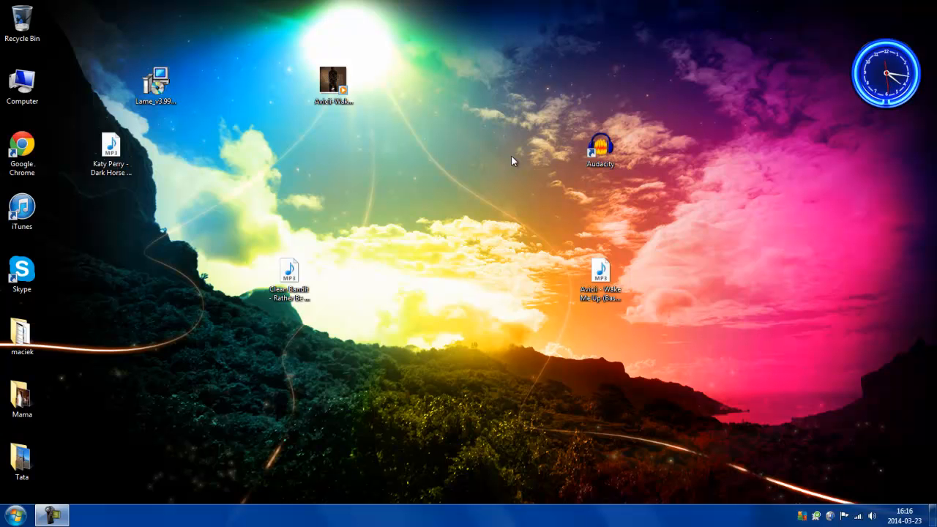
left_click_drag(69, 2, 802, 358)
left_click(735, 359)
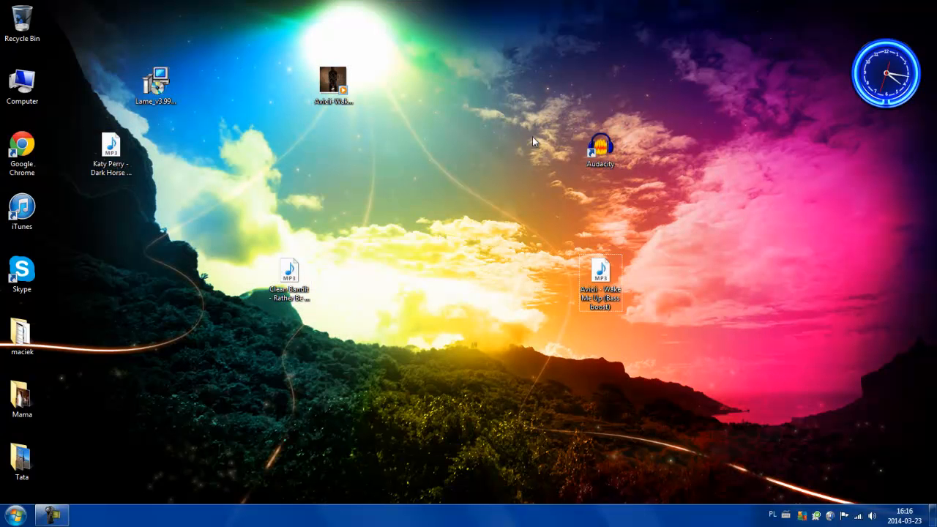
left_click(121, 140)
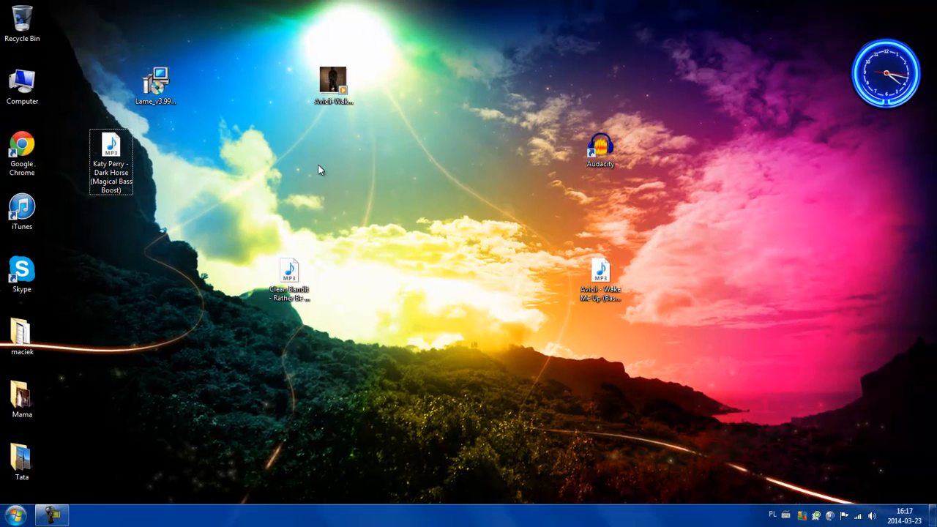
left_click_drag(231, 123, 394, 175)
left_click_drag(501, 242, 570, 336)
left_click_drag(528, 56, 842, 506)
left_click(598, 148)
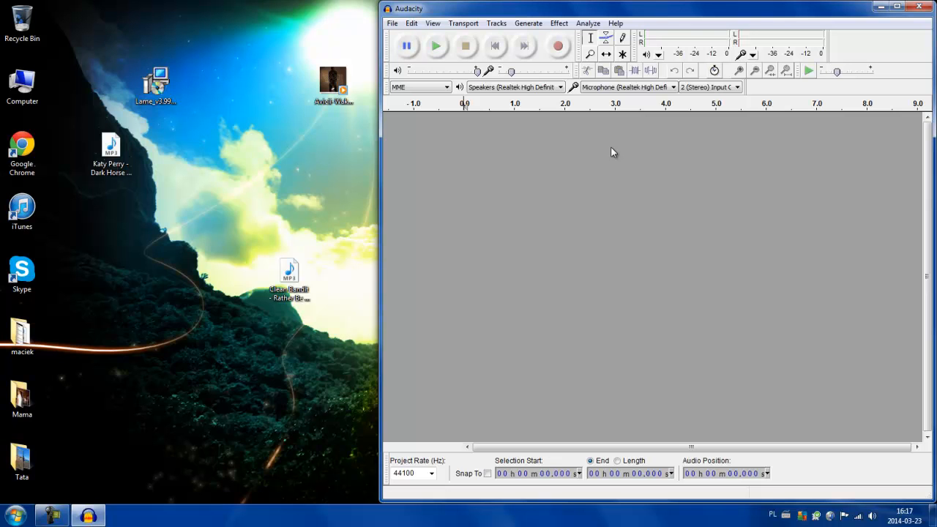
left_click(921, 6)
left_click_drag(102, 442, 455, 197)
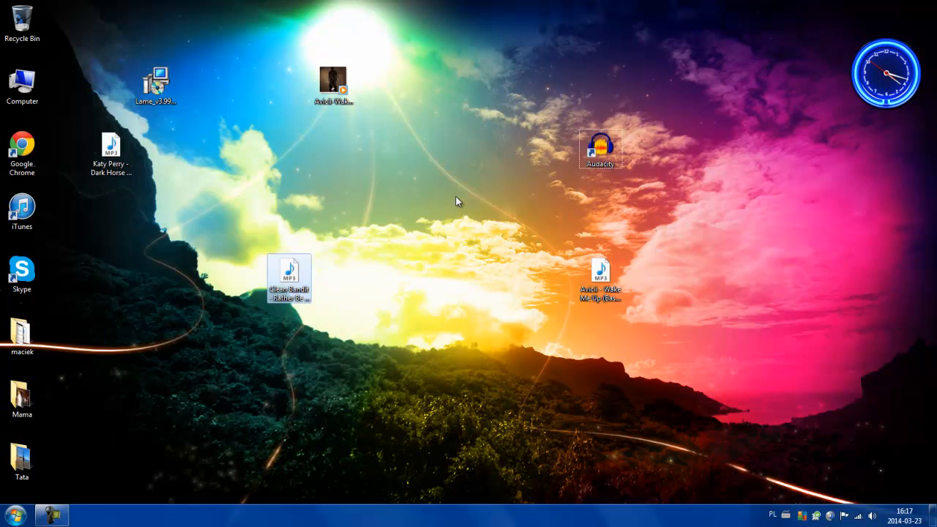
left_click(601, 282)
left_click(121, 181)
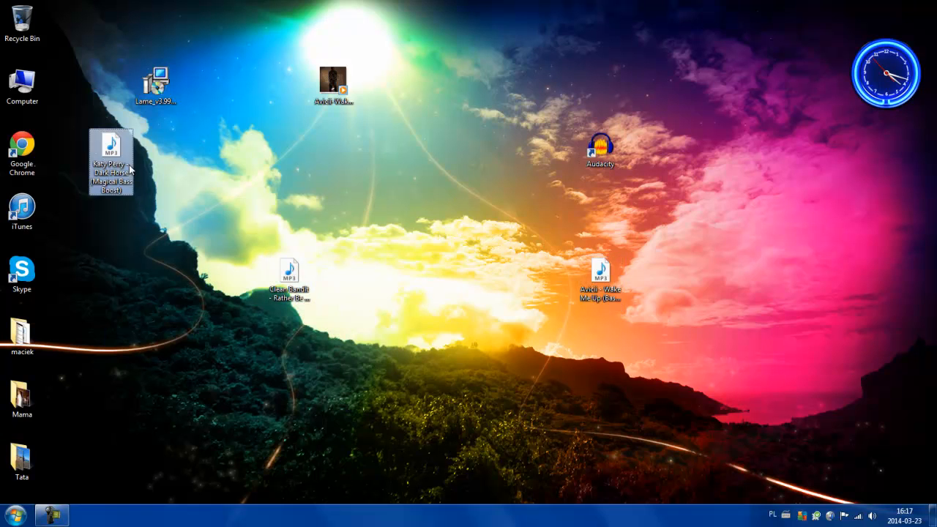